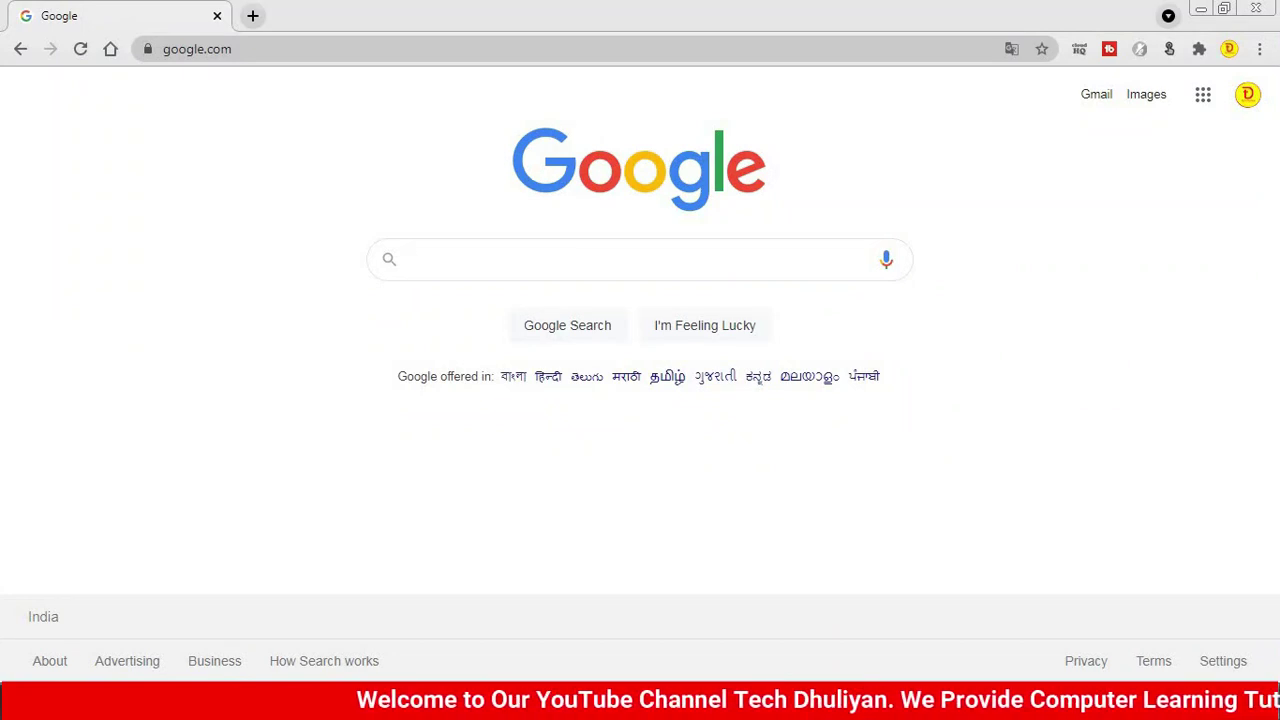
Search Google for 'riot software'
{"action": "type", "text": "riot s"}
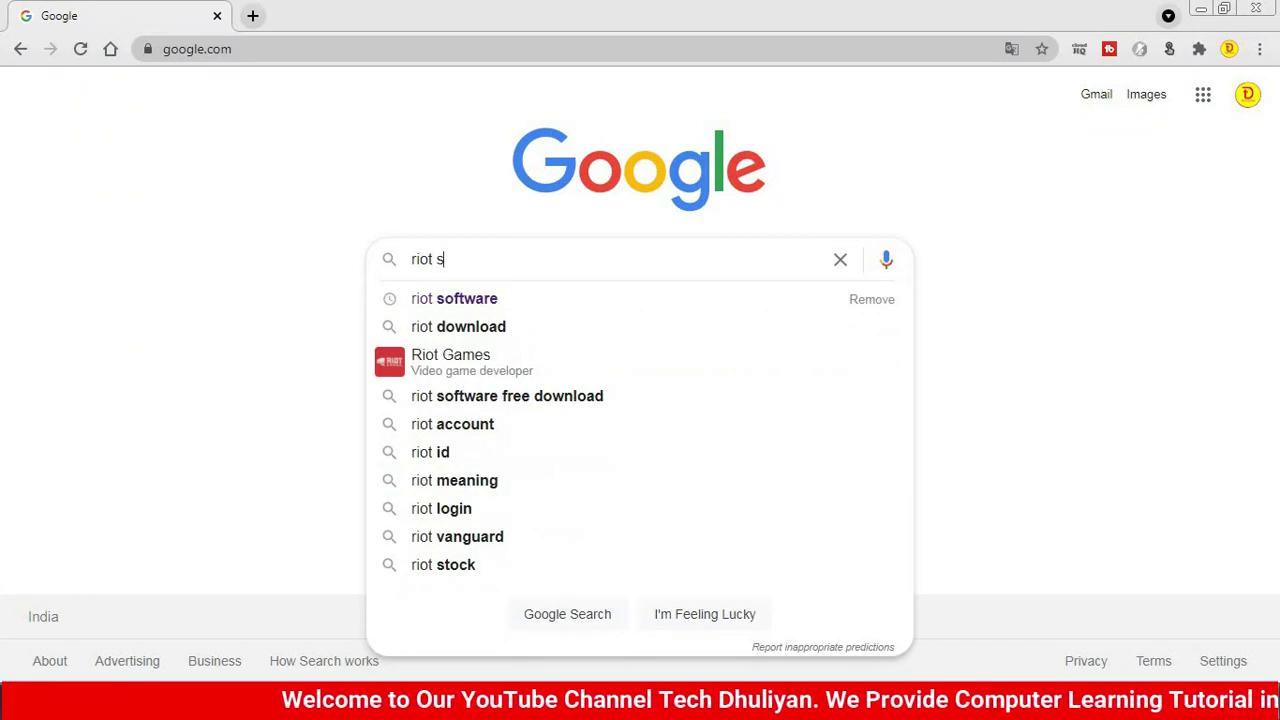
{"action": "type", "text": "oftware"}
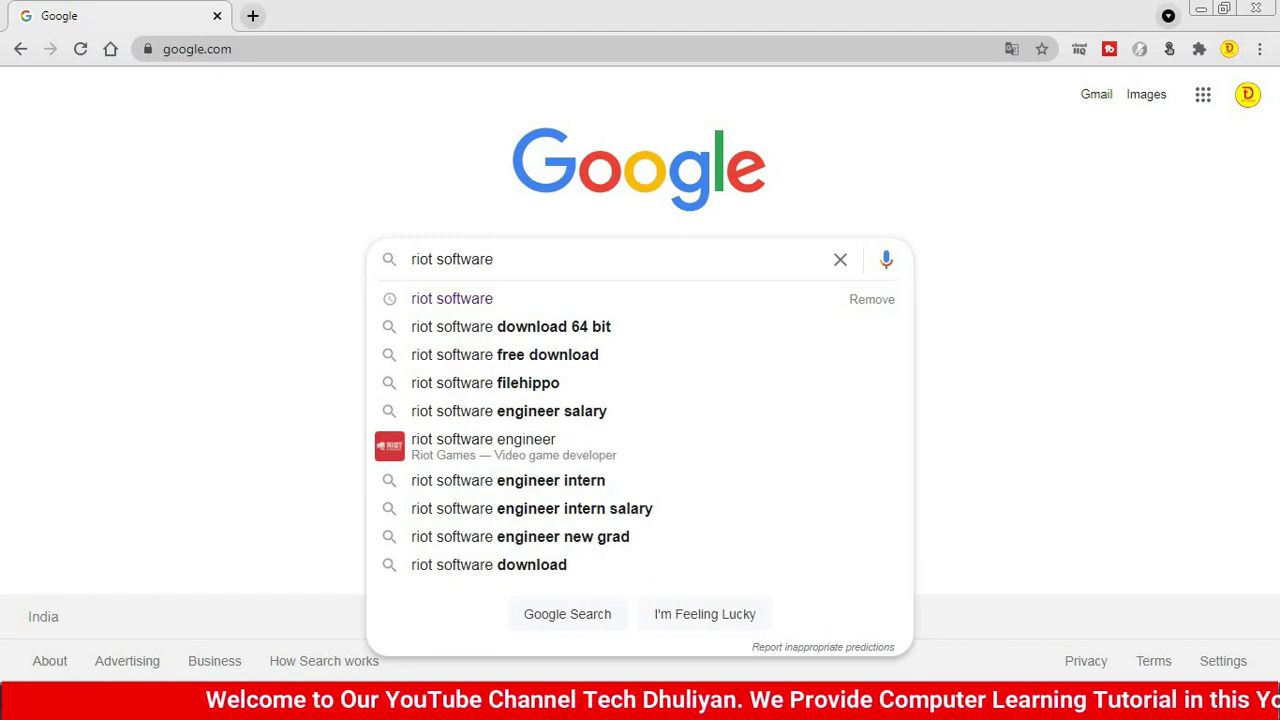
{"action": "key", "text": "Return"}
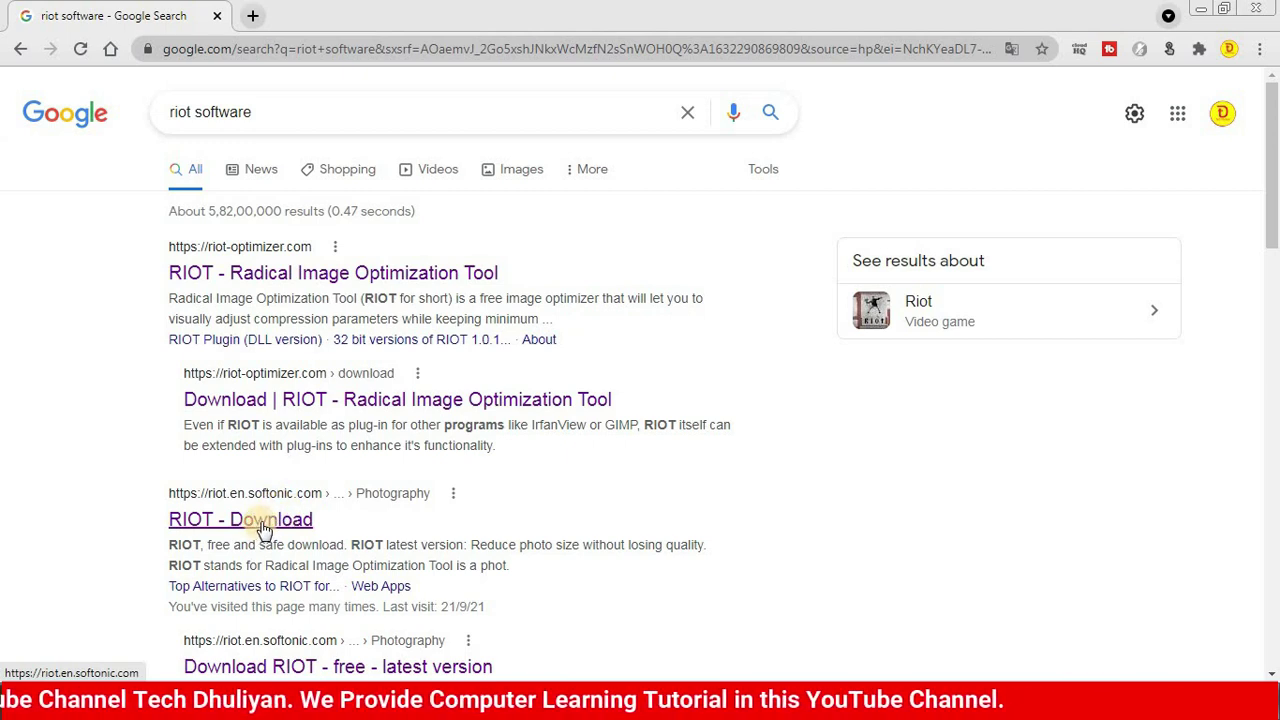
Open Softonic's RIOT download page, start the free download, and scroll through its review and older versions
{"action": "left_click", "coordinate": [262, 522]}
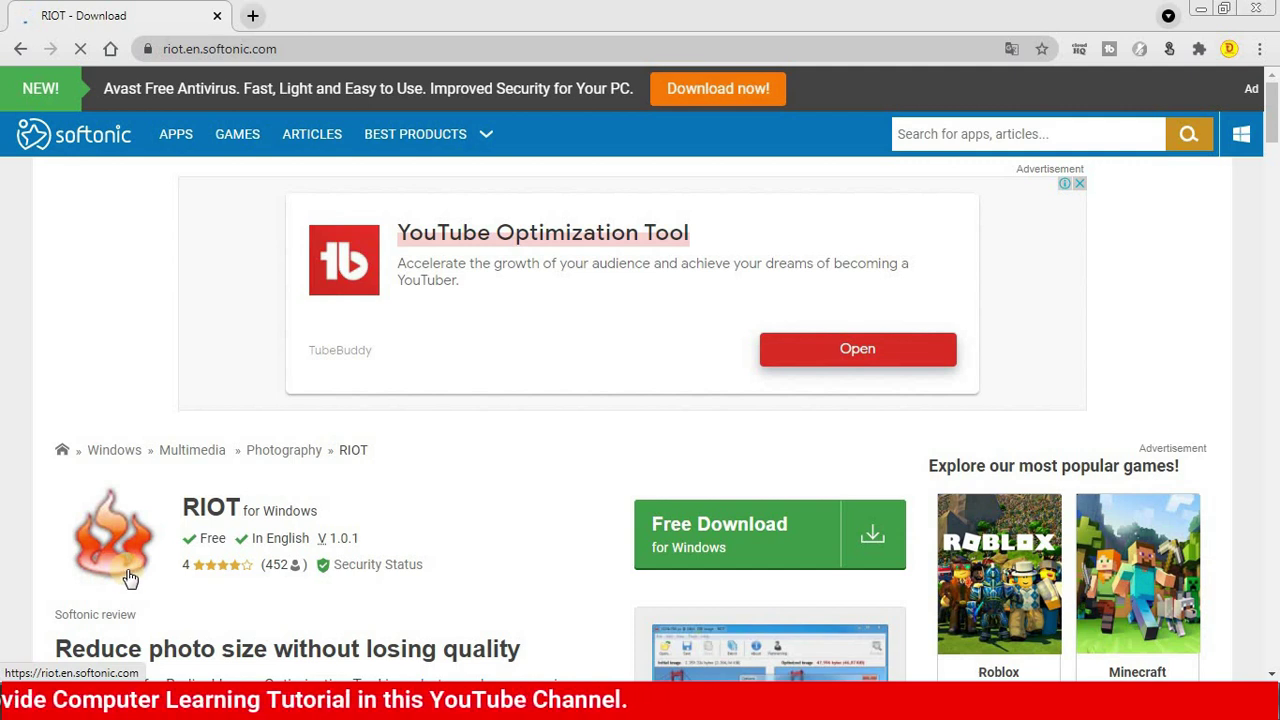
{"action": "left_click", "coordinate": [658, 541]}
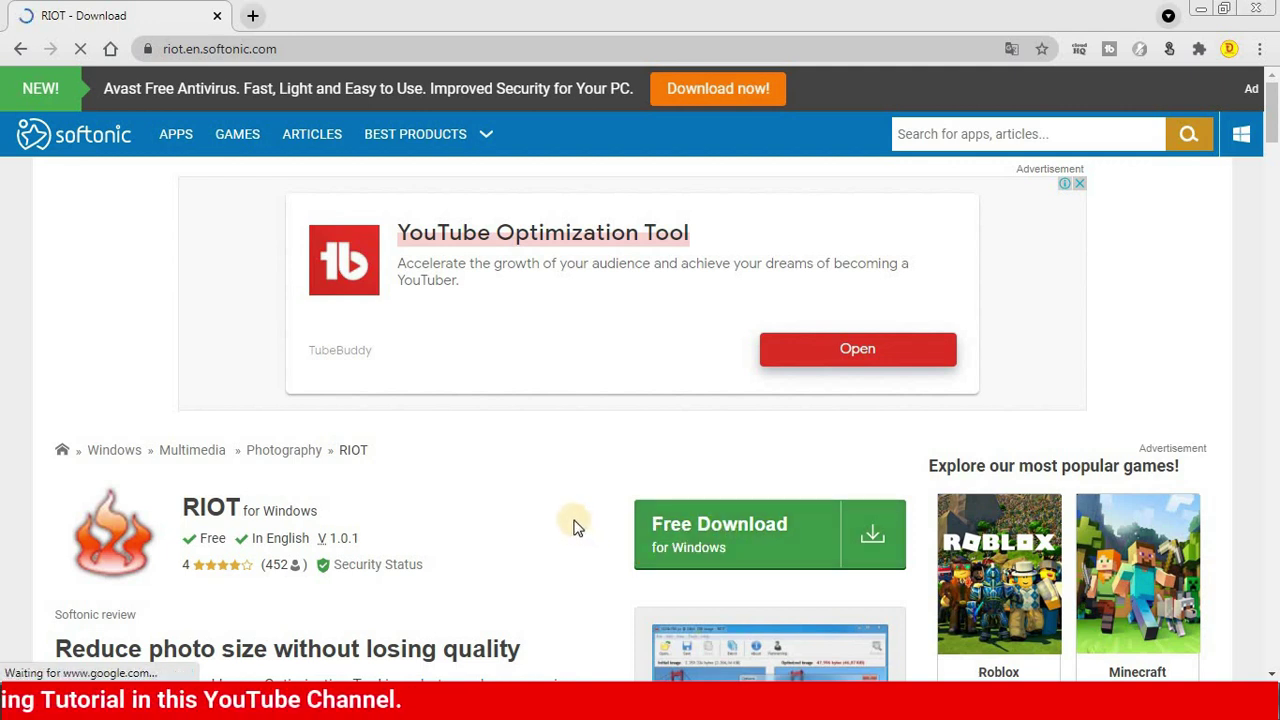
{"action": "scroll", "coordinate": [576, 527], "scroll_direction": "down", "scroll_amount": 2}
{"action": "scroll", "coordinate": [570, 523], "scroll_direction": "down", "scroll_amount": 3}
{"action": "scroll", "coordinate": [568, 524], "scroll_direction": "down", "scroll_amount": 2}
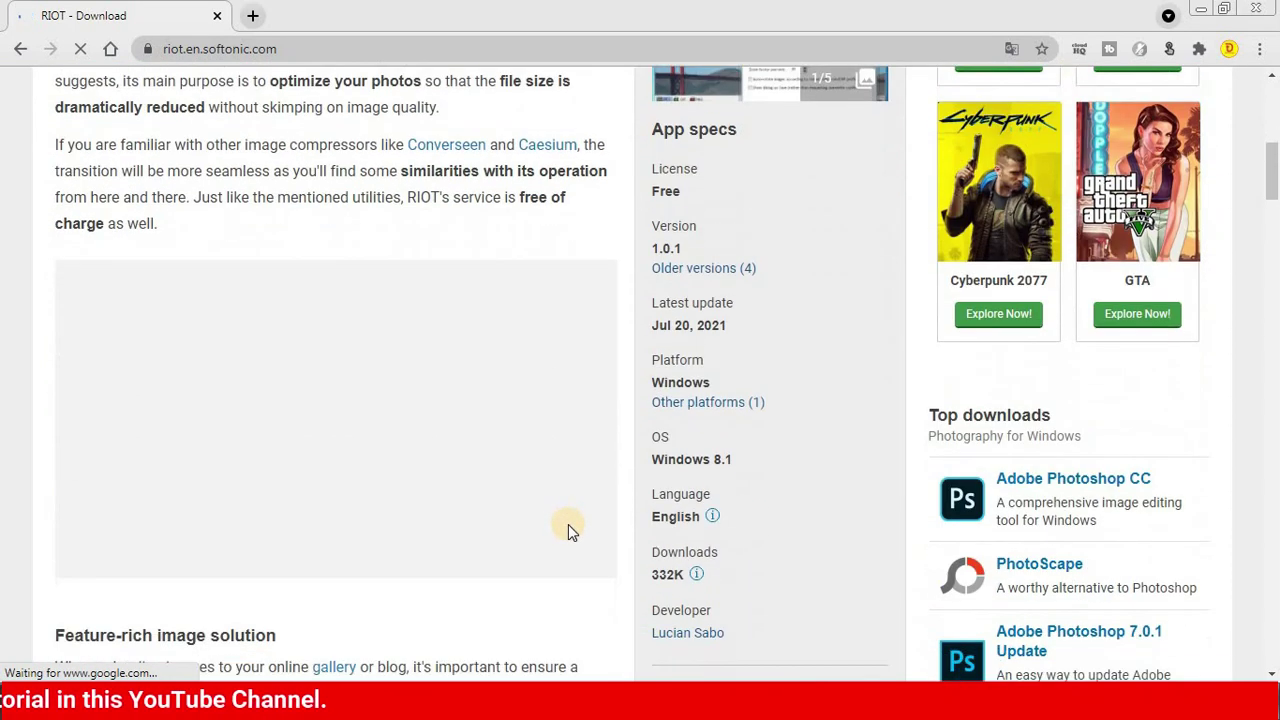
{"action": "scroll", "coordinate": [567, 530], "scroll_direction": "down", "scroll_amount": 3}
{"action": "scroll", "coordinate": [566, 530], "scroll_direction": "down", "scroll_amount": 2}
{"action": "scroll", "coordinate": [563, 531], "scroll_direction": "down", "scroll_amount": 3}
{"action": "scroll", "coordinate": [563, 534], "scroll_direction": "down", "scroll_amount": 3}
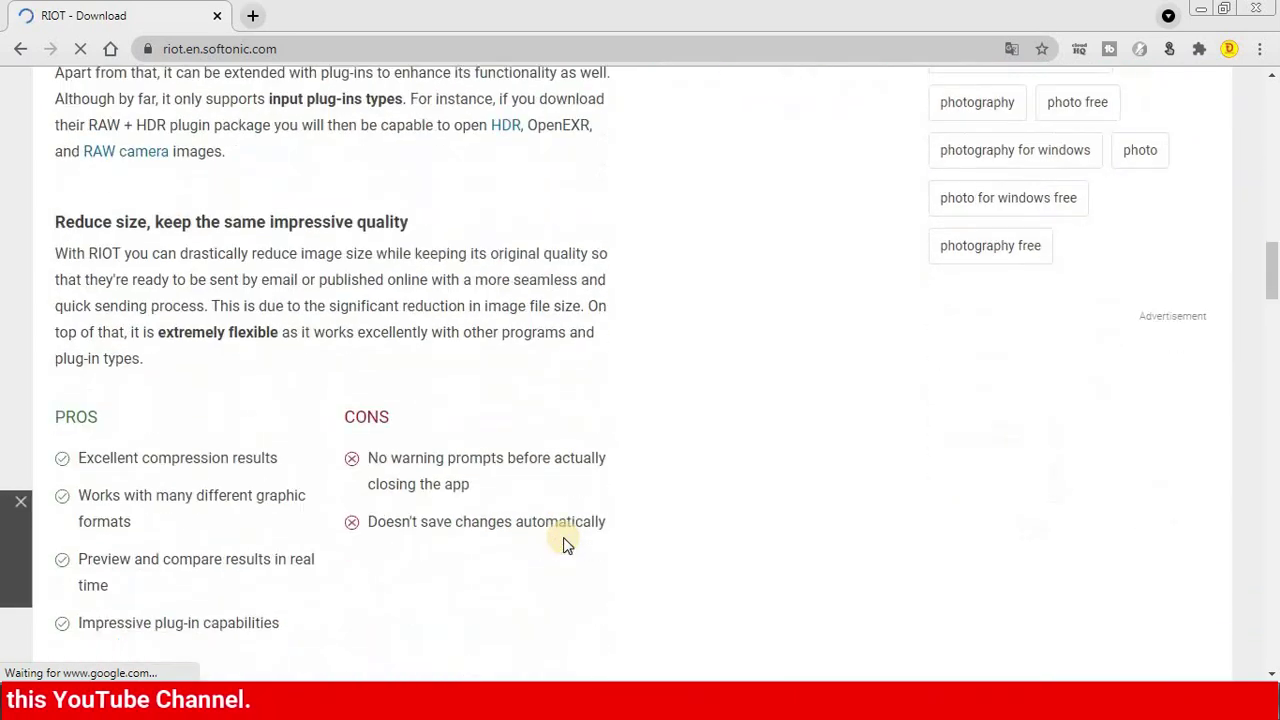
{"action": "scroll", "coordinate": [563, 543], "scroll_direction": "down", "scroll_amount": 2}
{"action": "scroll", "coordinate": [563, 543], "scroll_direction": "down", "scroll_amount": 2}
{"action": "scroll", "coordinate": [563, 537], "scroll_direction": "down", "scroll_amount": 3}
{"action": "scroll", "coordinate": [500, 460], "scroll_direction": "down", "scroll_amount": 1}
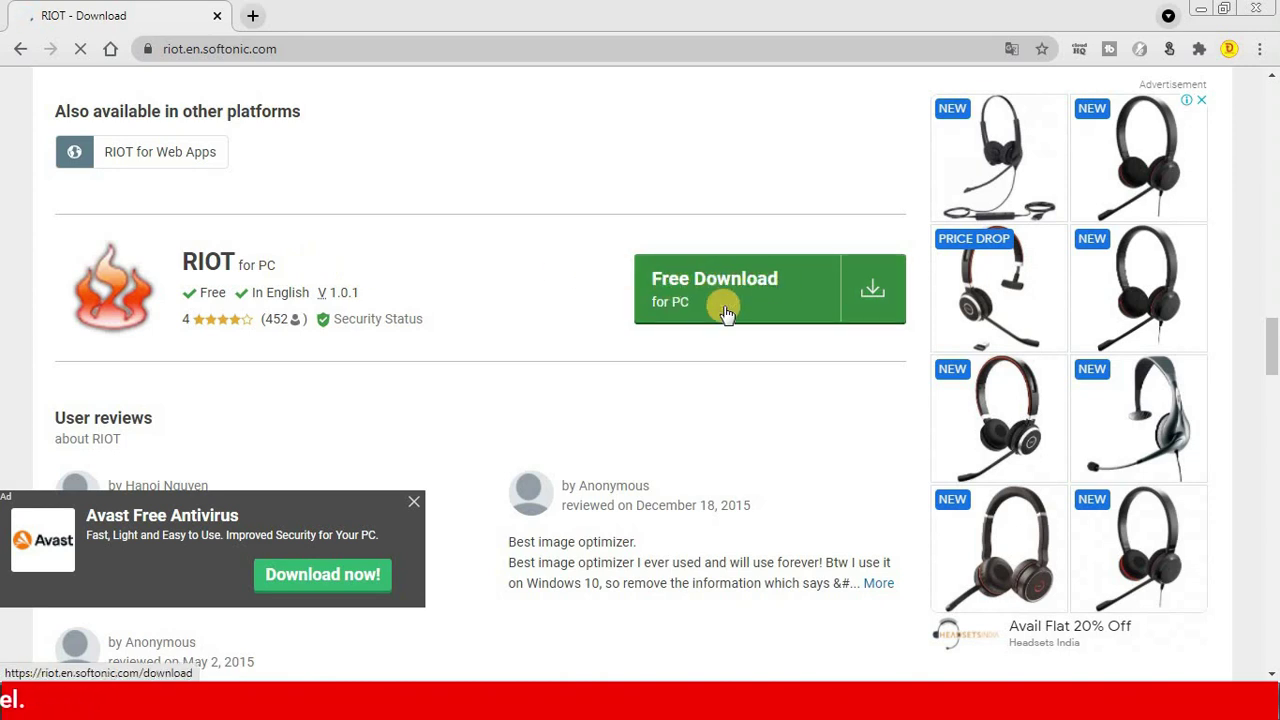
{"action": "scroll", "coordinate": [869, 545], "scroll_direction": "up", "scroll_amount": 2}
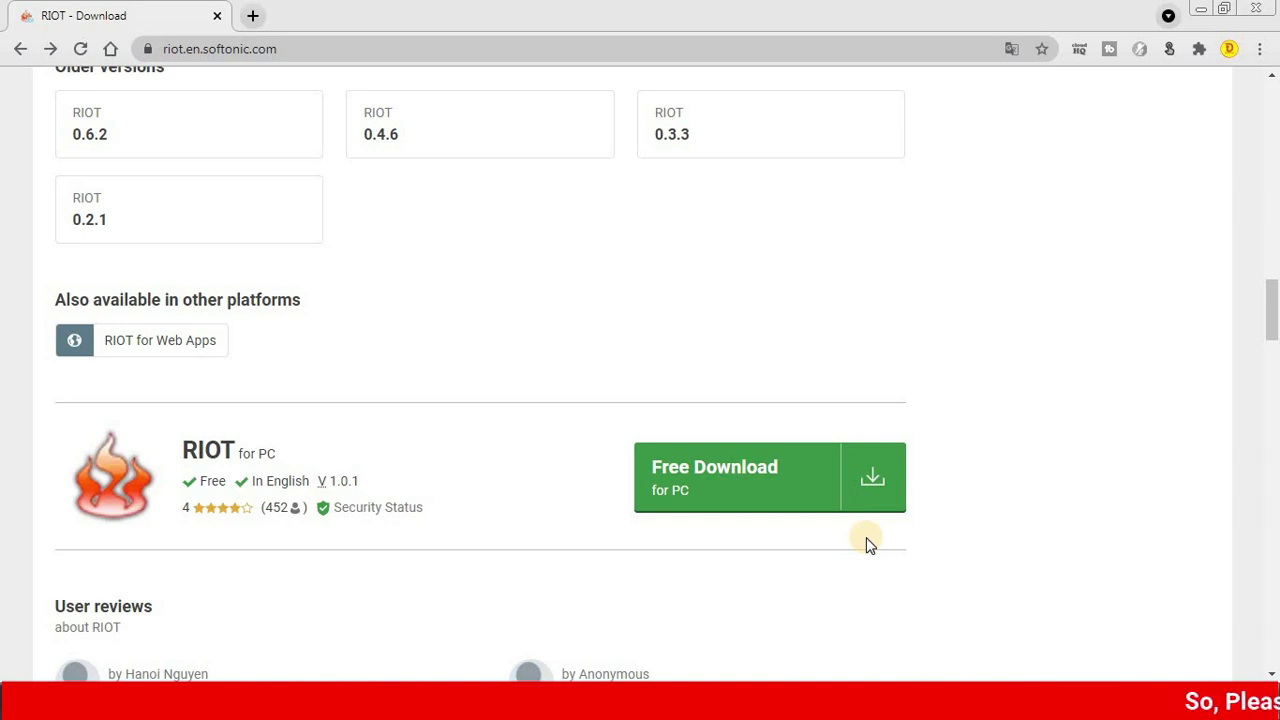
Minimize Chrome and launch Riot from the RIOT folder under Start > All Programs
{"action": "left_click", "coordinate": [1200, 14]}
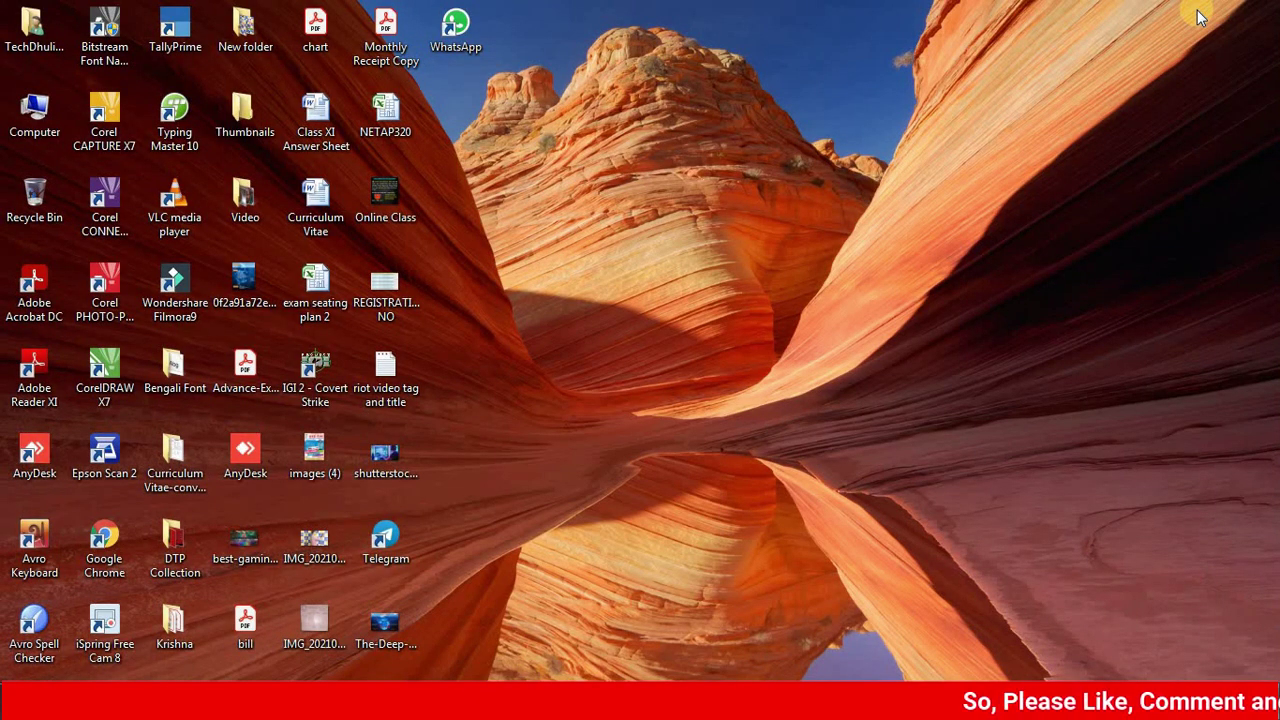
{"action": "left_click", "coordinate": [4, 697]}
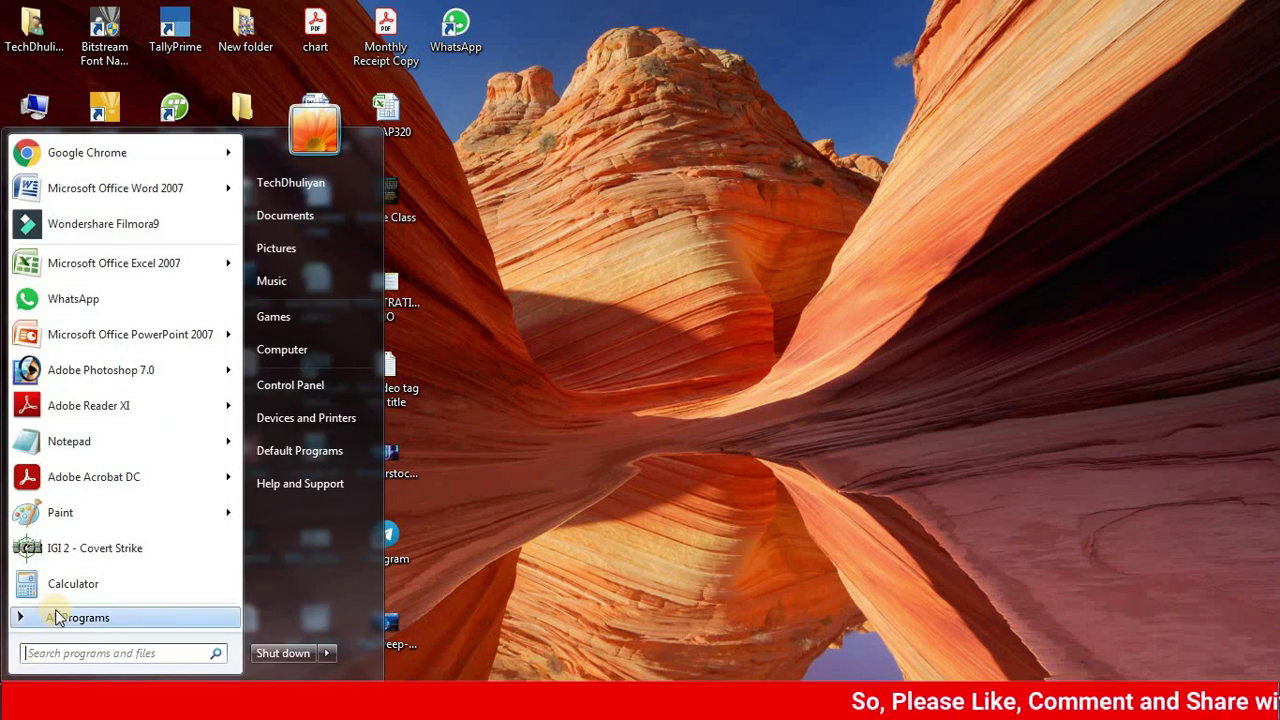
{"action": "left_click", "coordinate": [54, 615]}
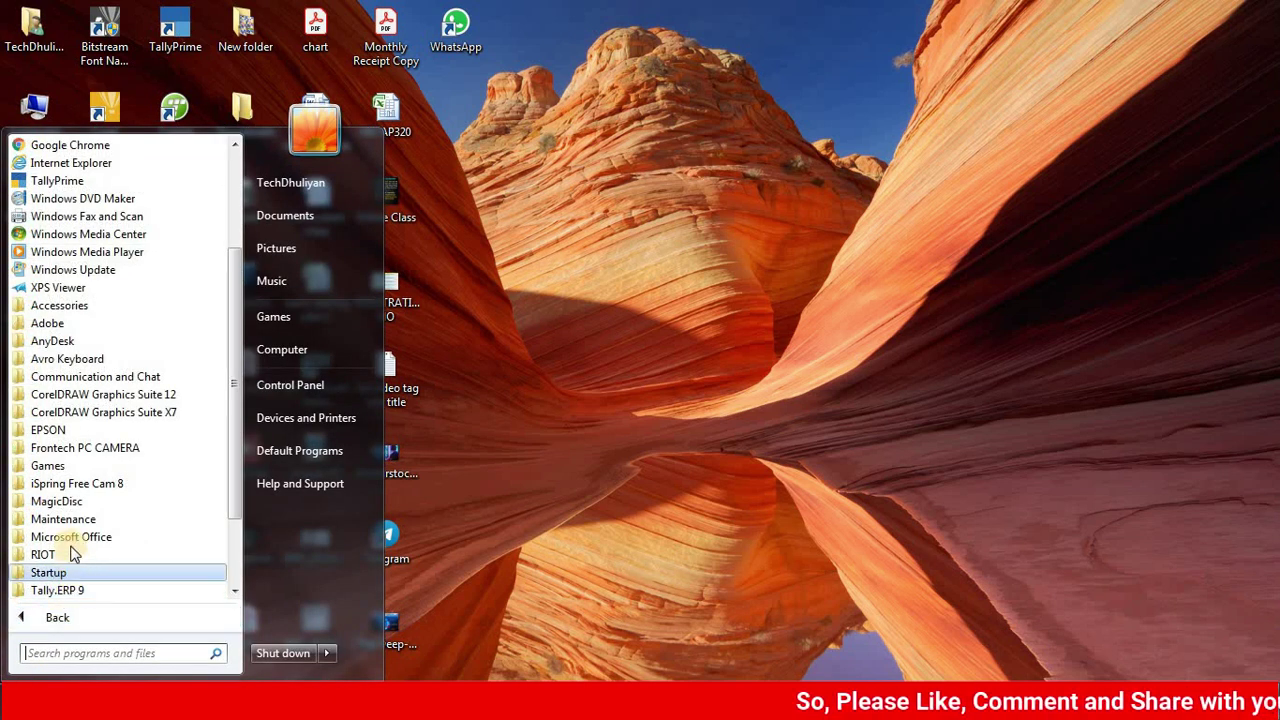
{"action": "scroll", "coordinate": [55, 450], "scroll_direction": "down", "scroll_amount": 1}
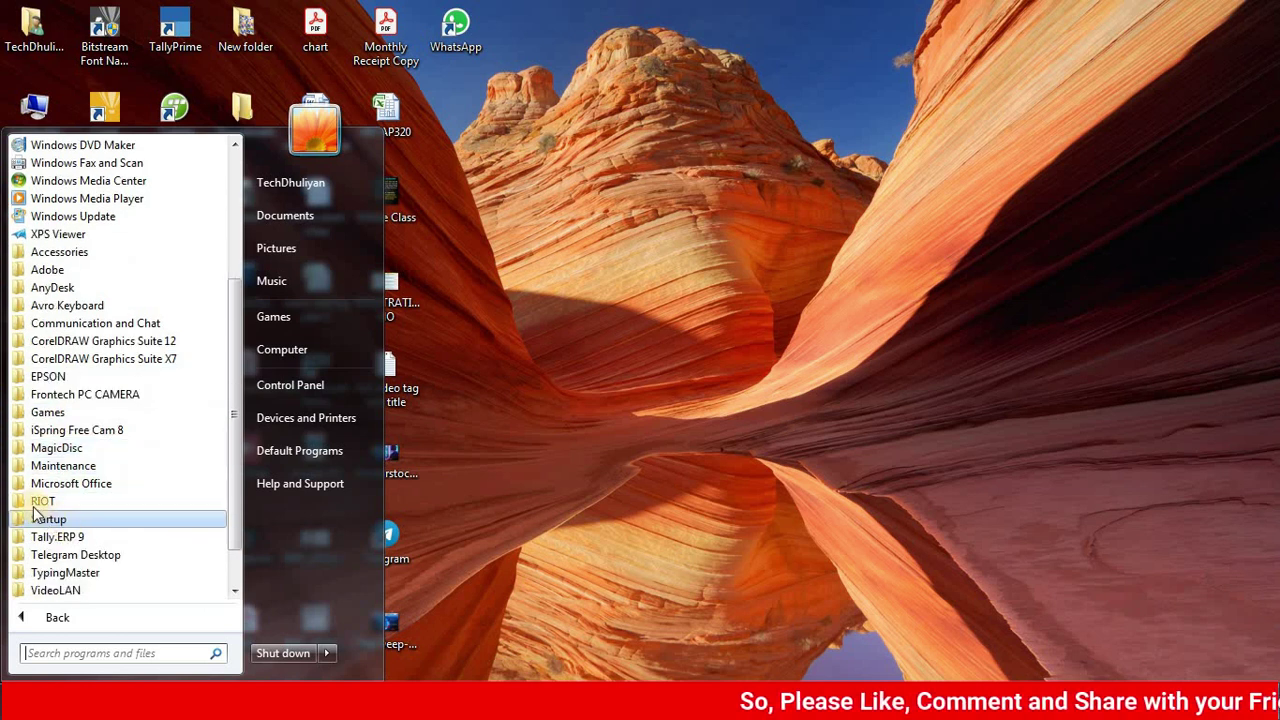
{"action": "left_click", "coordinate": [38, 501]}
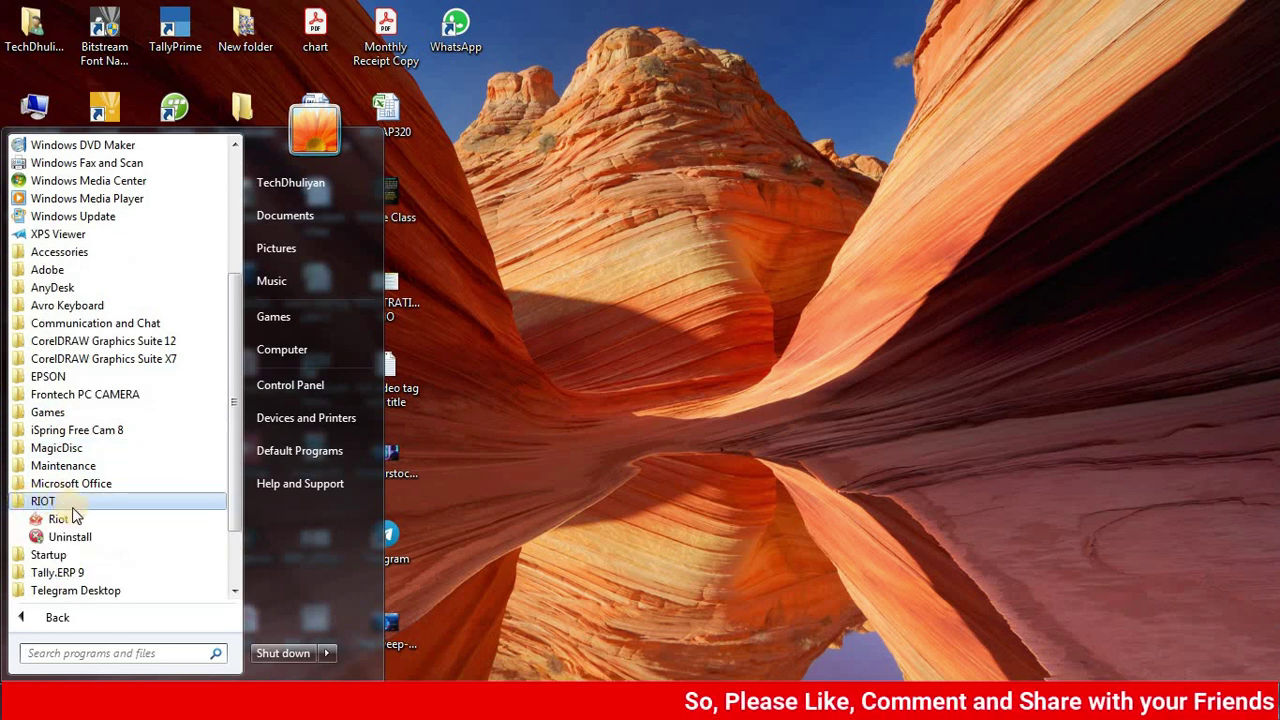
{"action": "left_click", "coordinate": [58, 519]}
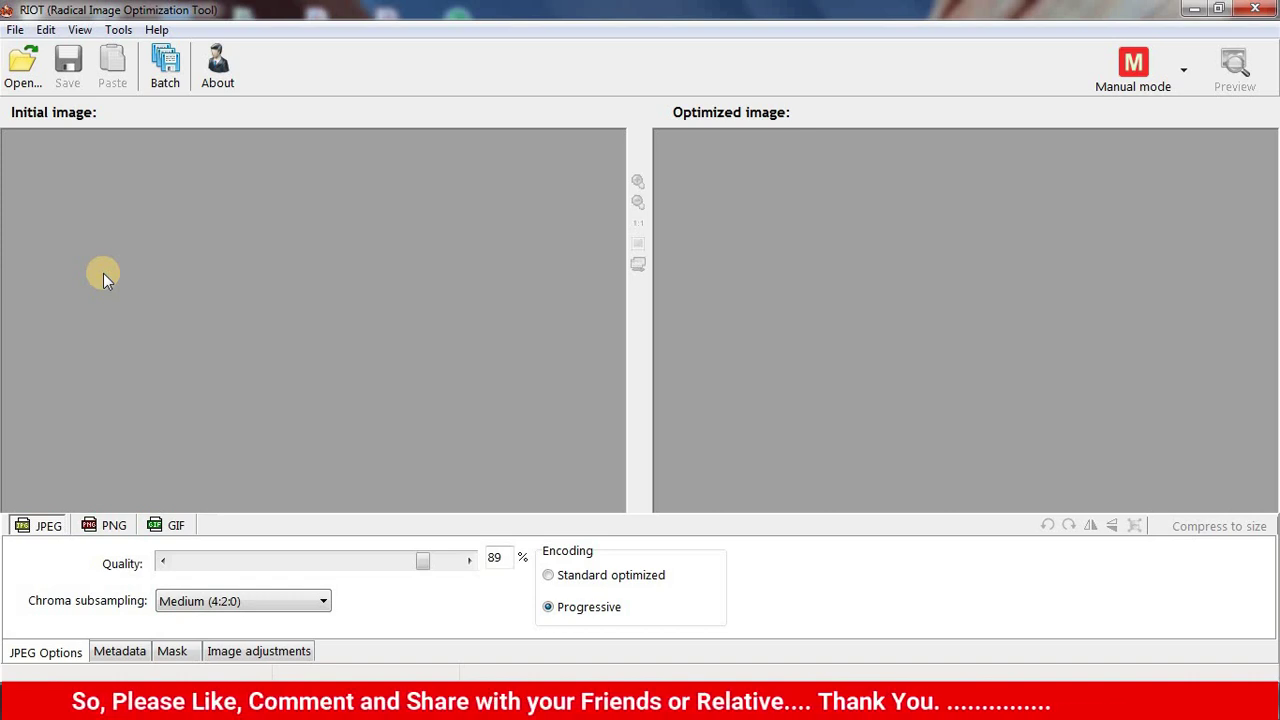
In the Open dialog, browse D: > WBBCE > Std_Doc > student folder and select photo img20210624_13490727
{"action": "left_click", "coordinate": [22, 65]}
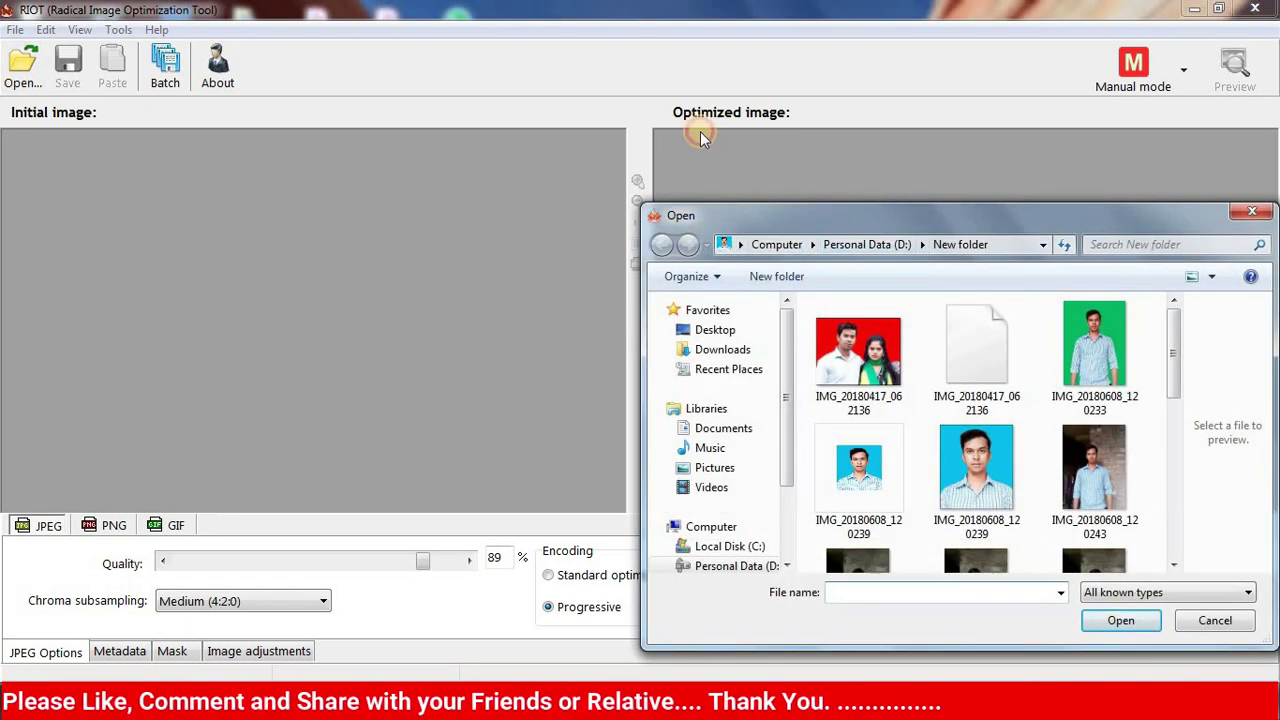
{"action": "left_click_drag", "start_coordinate": [880, 215], "coordinate": [597, 75]}
{"action": "scroll", "coordinate": [500, 322], "scroll_direction": "down", "scroll_amount": 2}
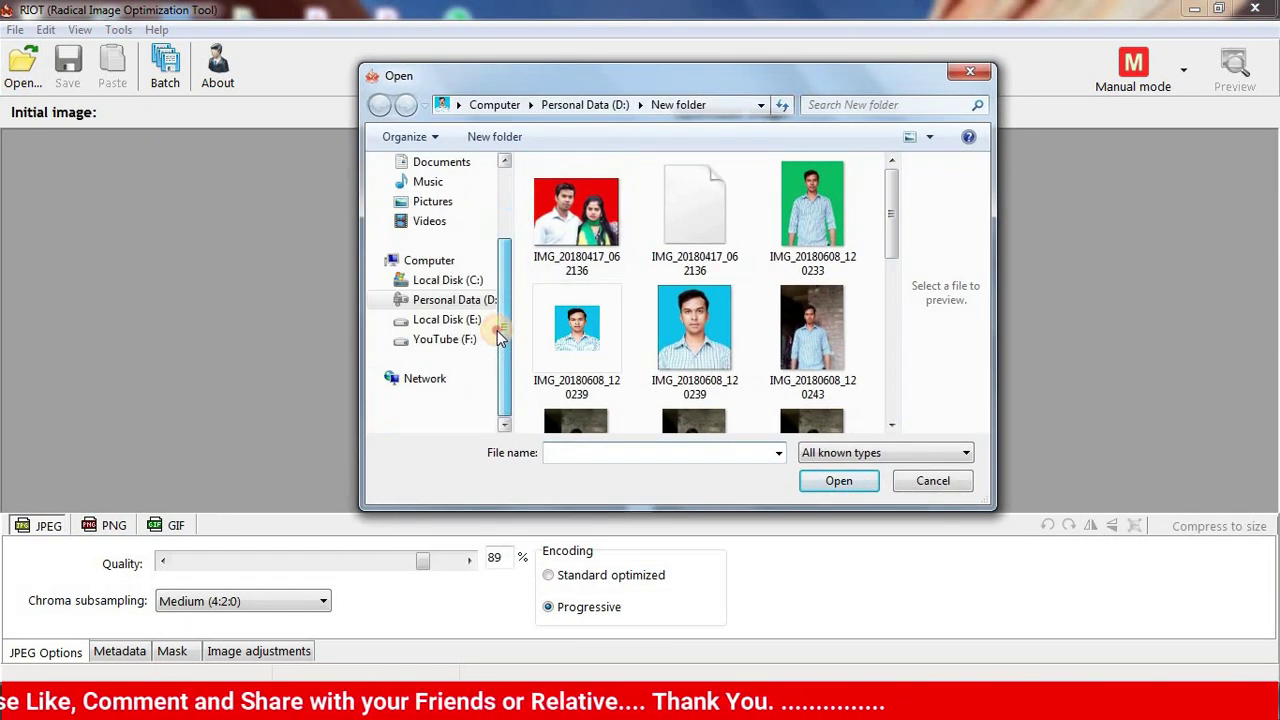
{"action": "scroll", "coordinate": [490, 330], "scroll_direction": "up", "scroll_amount": 1}
{"action": "left_click", "coordinate": [453, 341]}
{"action": "scroll", "coordinate": [890, 232], "scroll_direction": "down", "scroll_amount": 2}
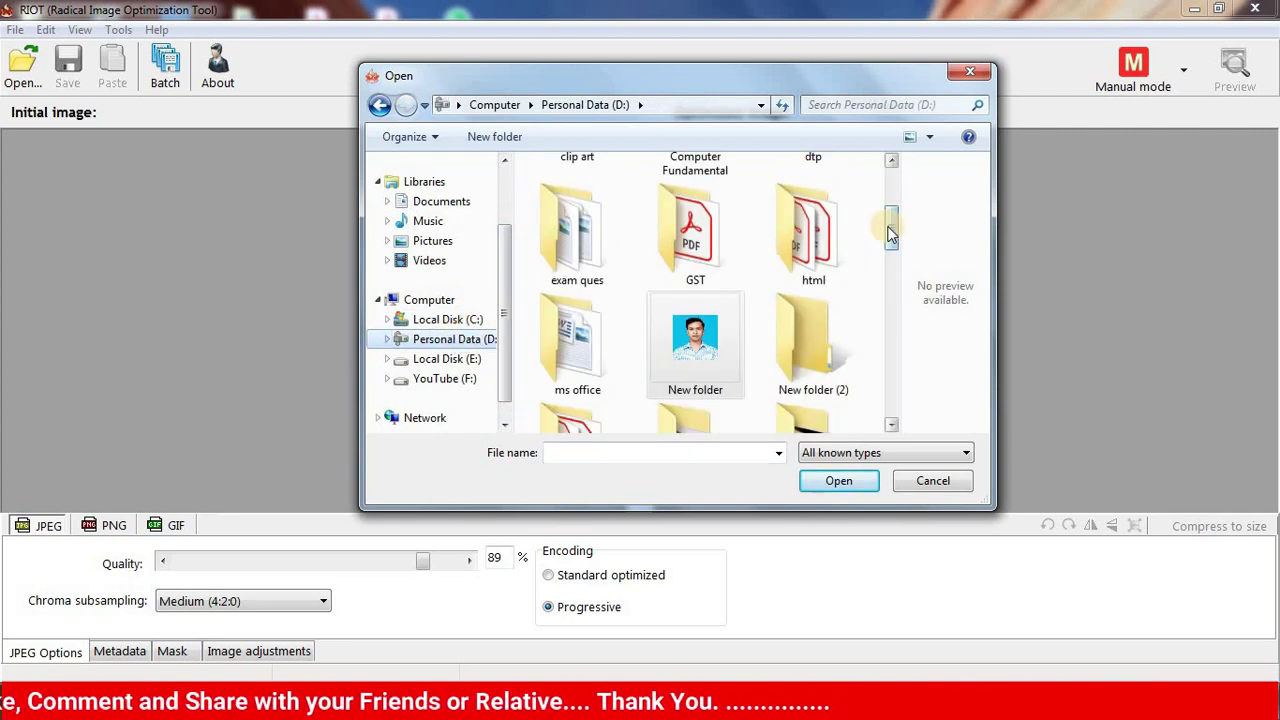
{"action": "left_click_drag", "start_coordinate": [890, 232], "coordinate": [888, 320]}
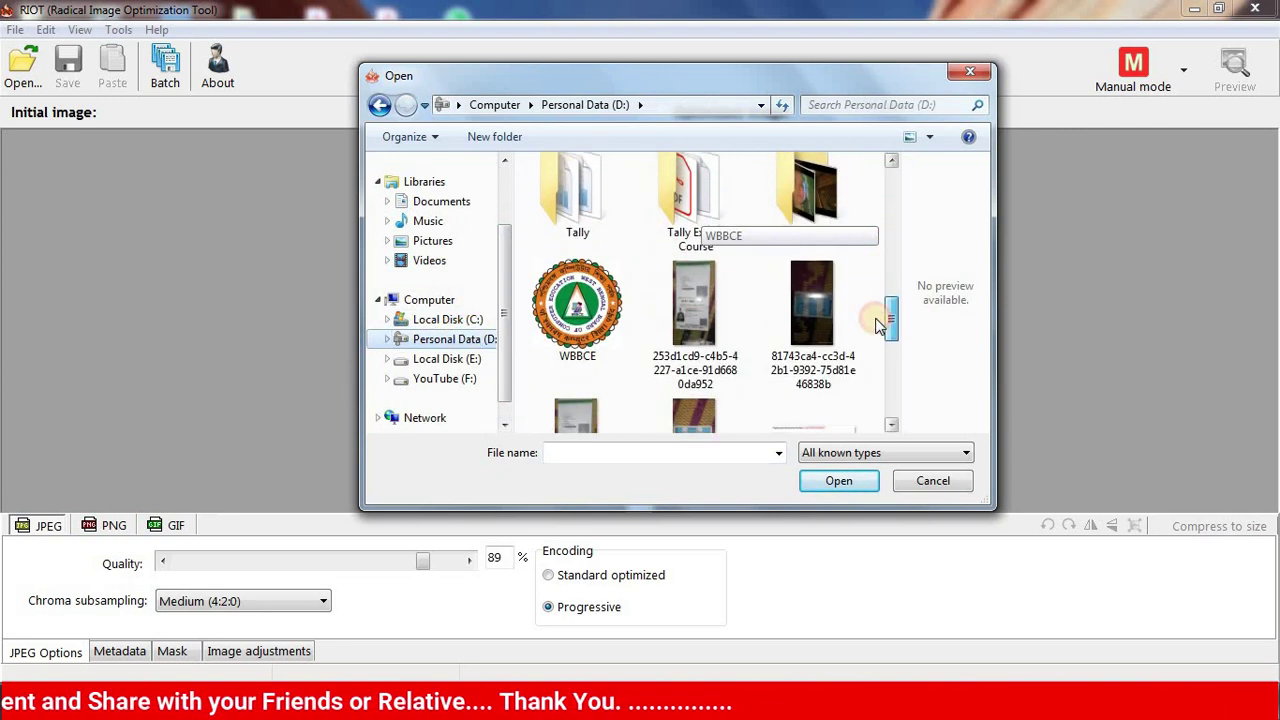
{"action": "double_click", "coordinate": [575, 335]}
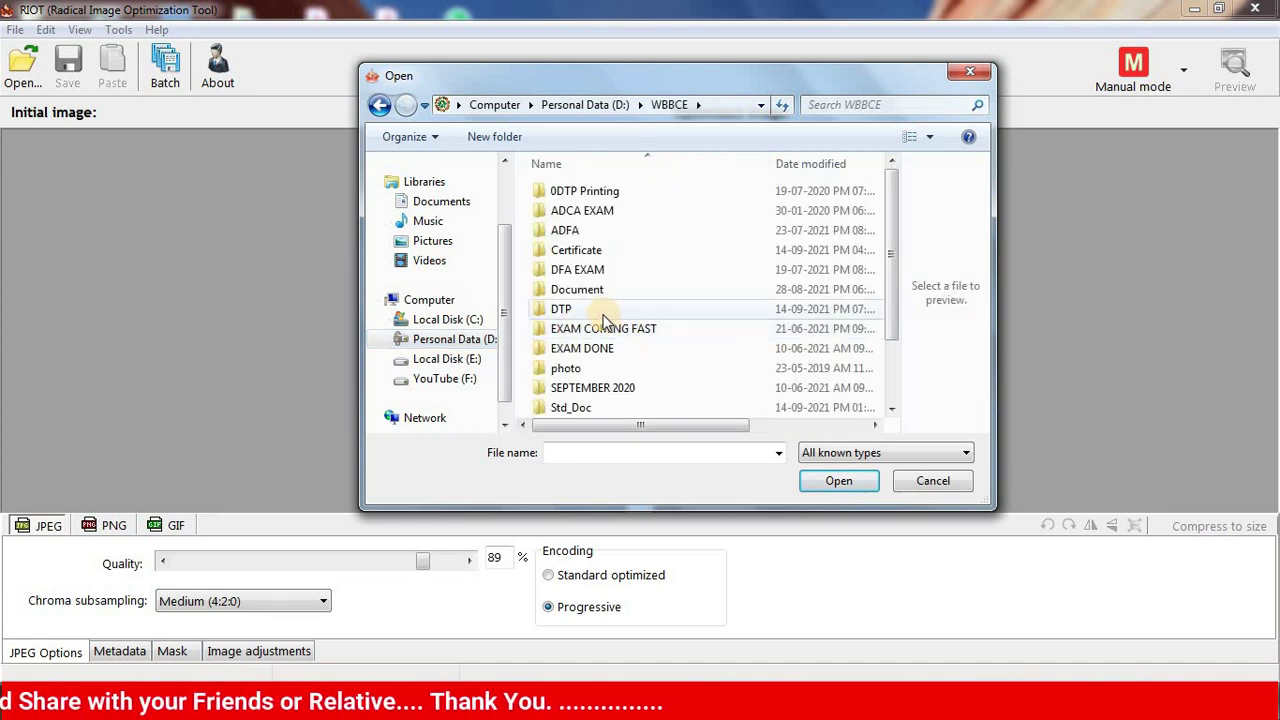
{"action": "scroll", "coordinate": [600, 328], "scroll_direction": "down", "scroll_amount": 1}
{"action": "double_click", "coordinate": [580, 367]}
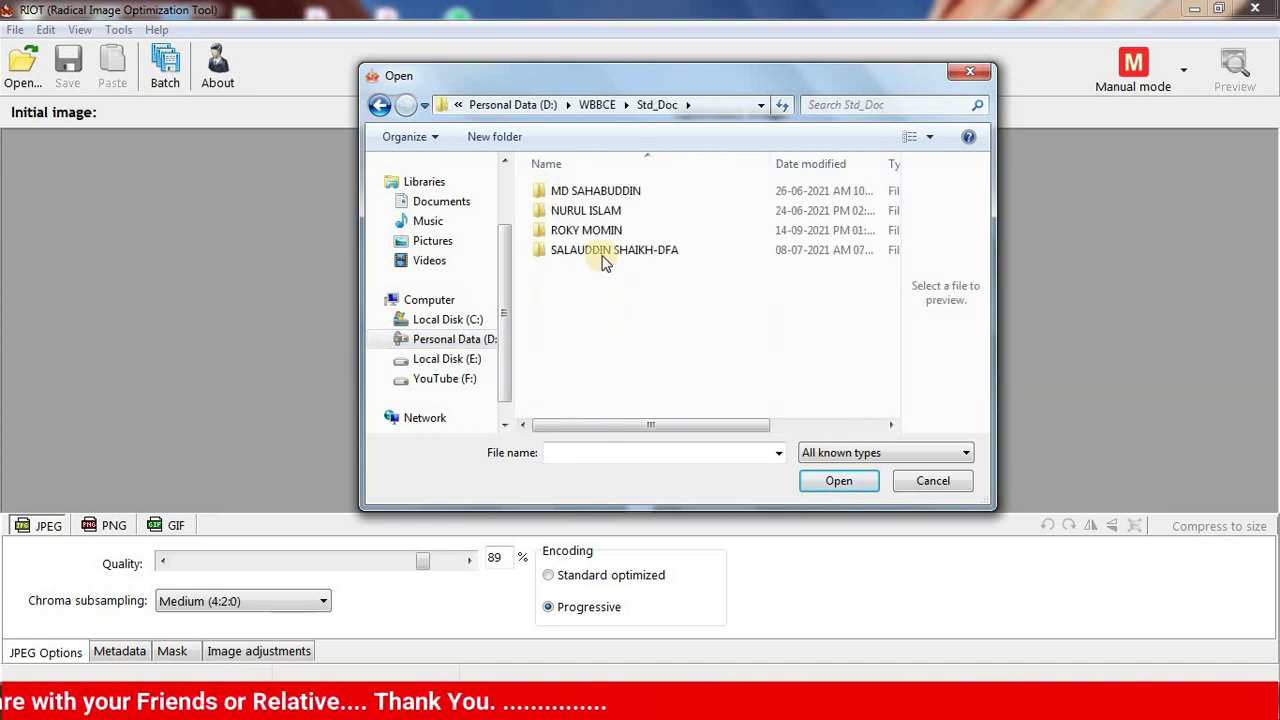
{"action": "double_click", "coordinate": [598, 212]}
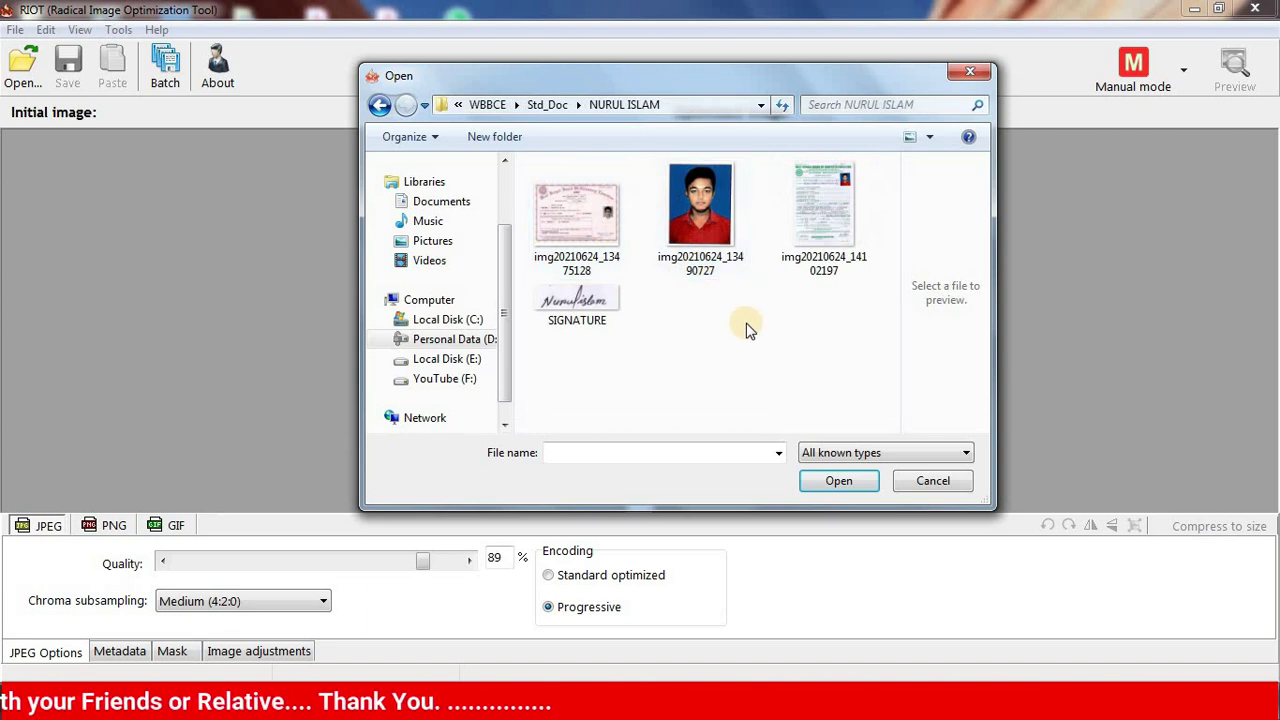
{"action": "left_click", "coordinate": [712, 232]}
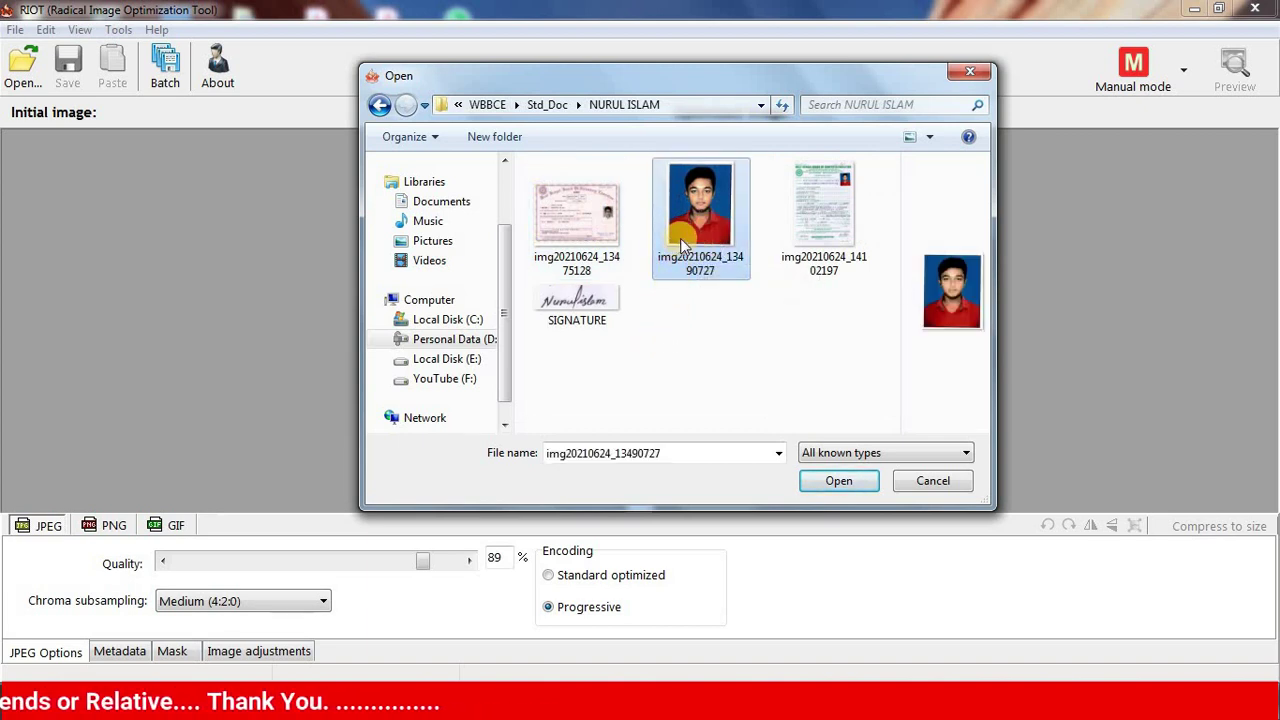
{"action": "mouse_move", "coordinate": [700, 210]}
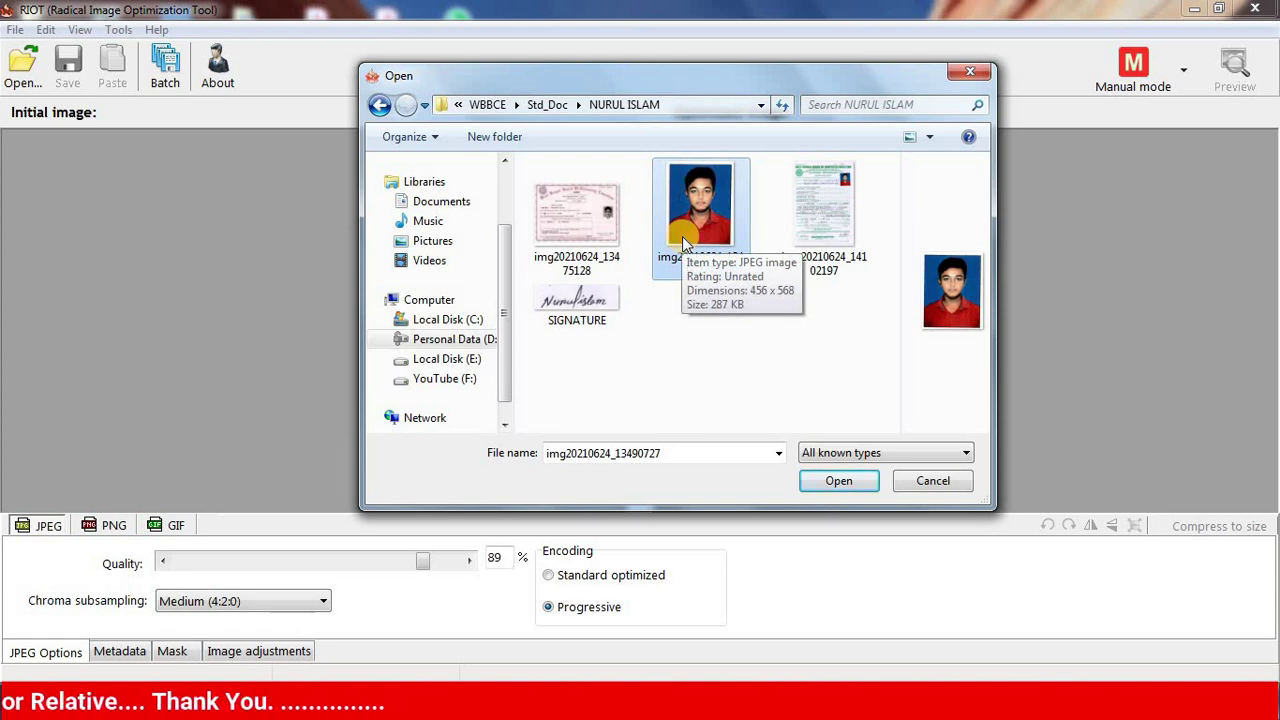
{"action": "right_click", "coordinate": [682, 236]}
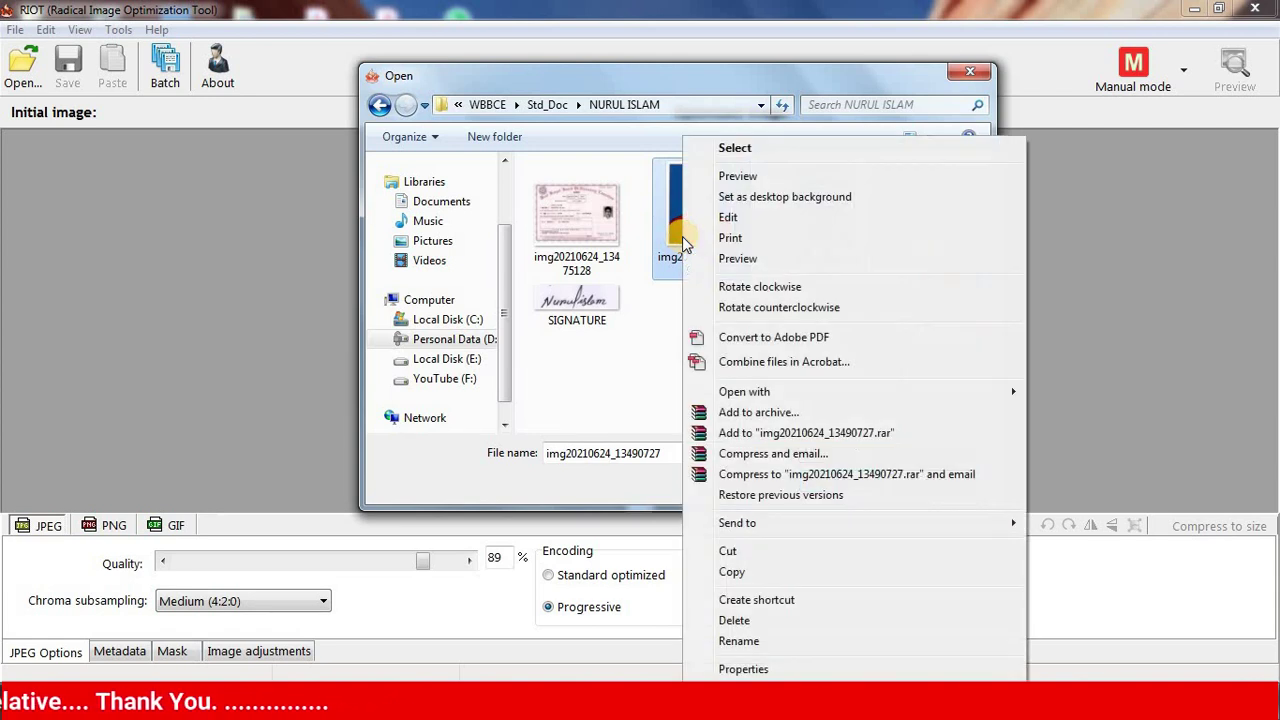
{"action": "left_click", "coordinate": [742, 669]}
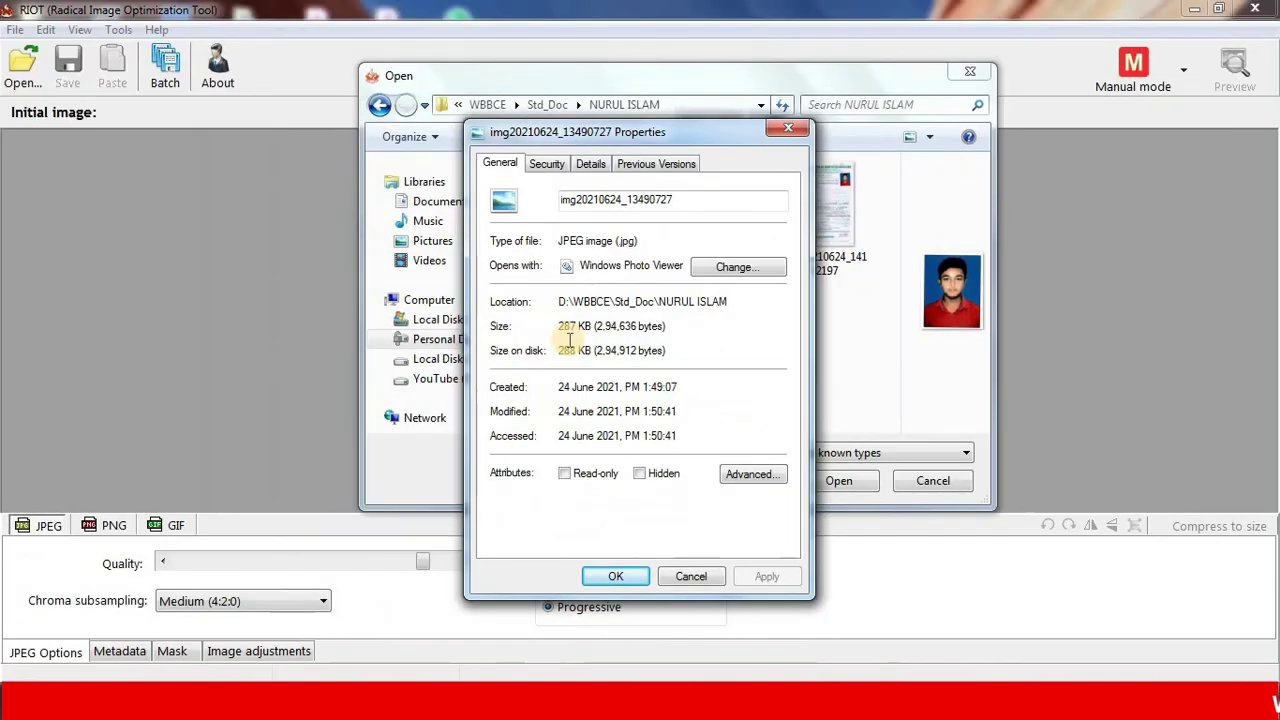
{"action": "left_click", "coordinate": [692, 577]}
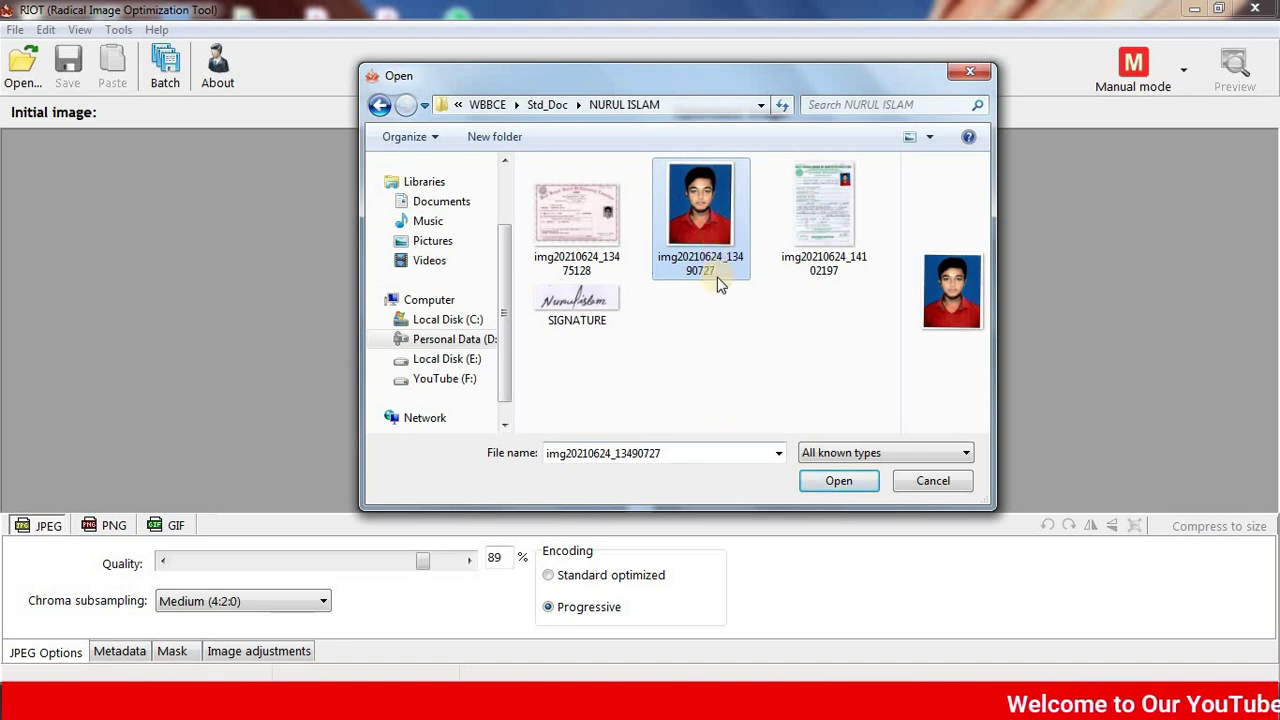
Load the passport photo and lower its JPEG quality from 89% to 69% (26.98 KiB)
{"action": "left_click", "coordinate": [836, 490]}
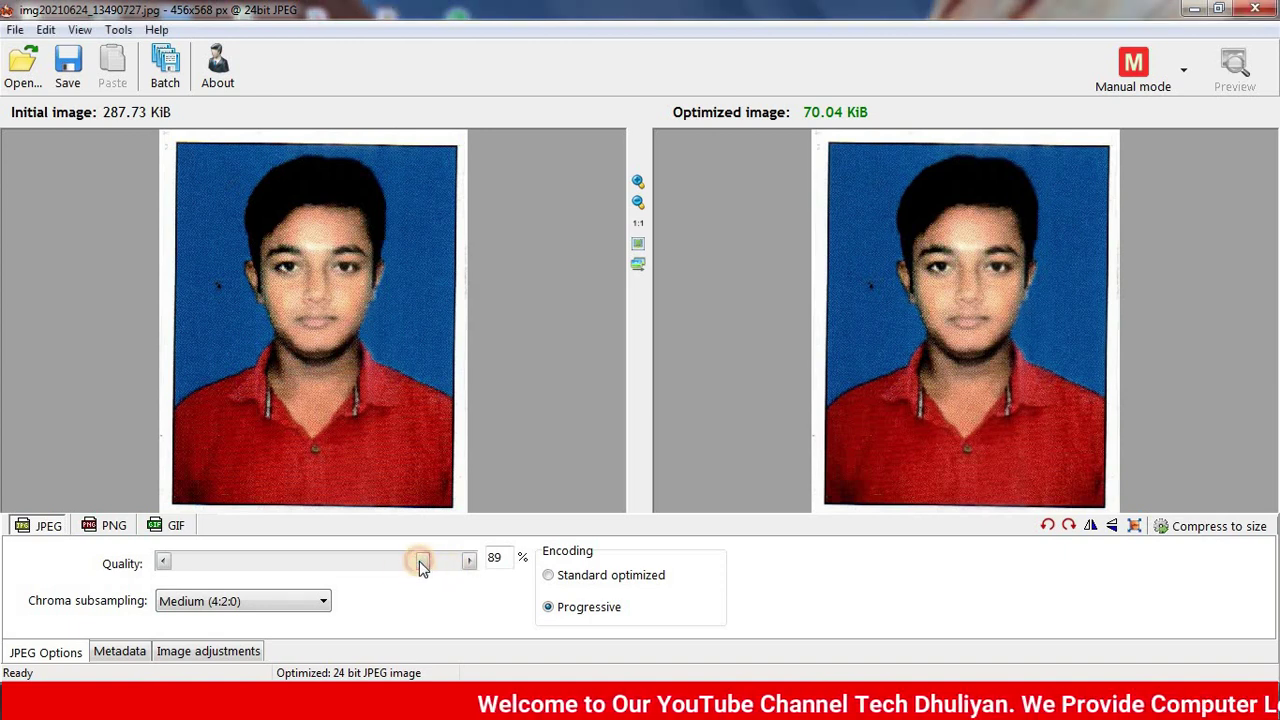
{"action": "left_click_drag", "start_coordinate": [420, 567], "coordinate": [377, 570]}
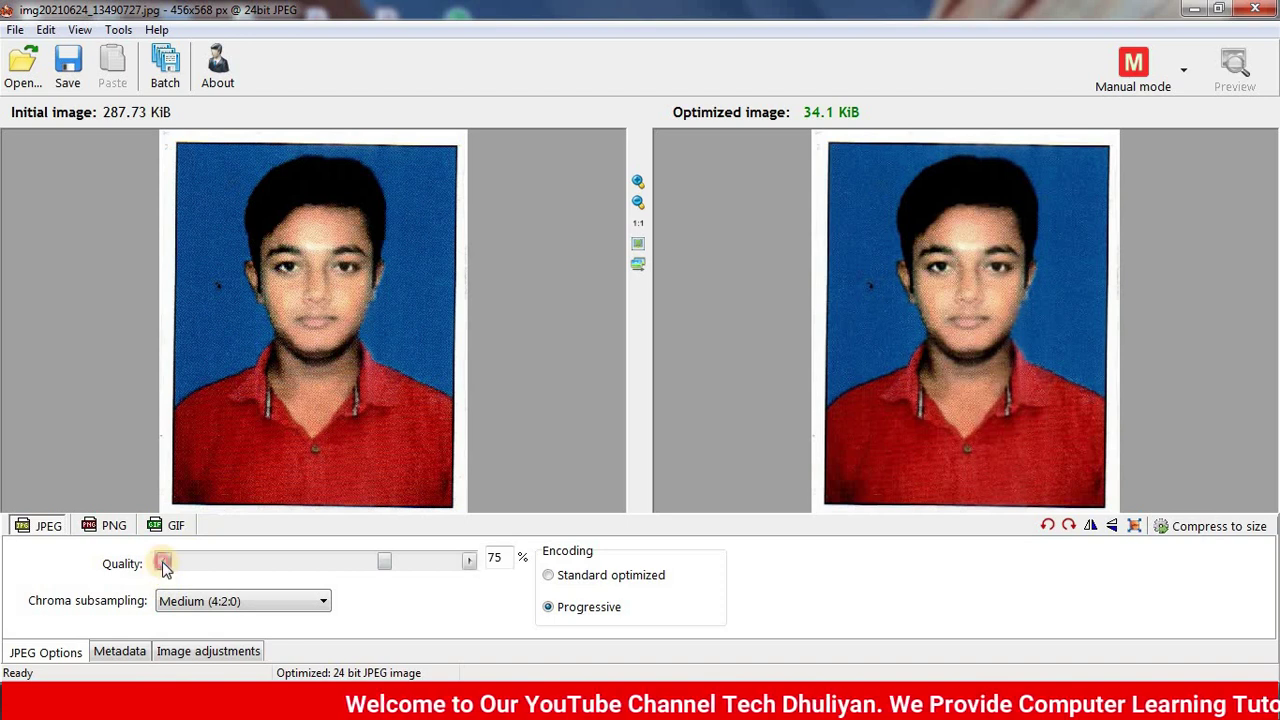
{"action": "left_click", "coordinate": [162, 563]}
{"action": "left_click", "coordinate": [162, 563]}
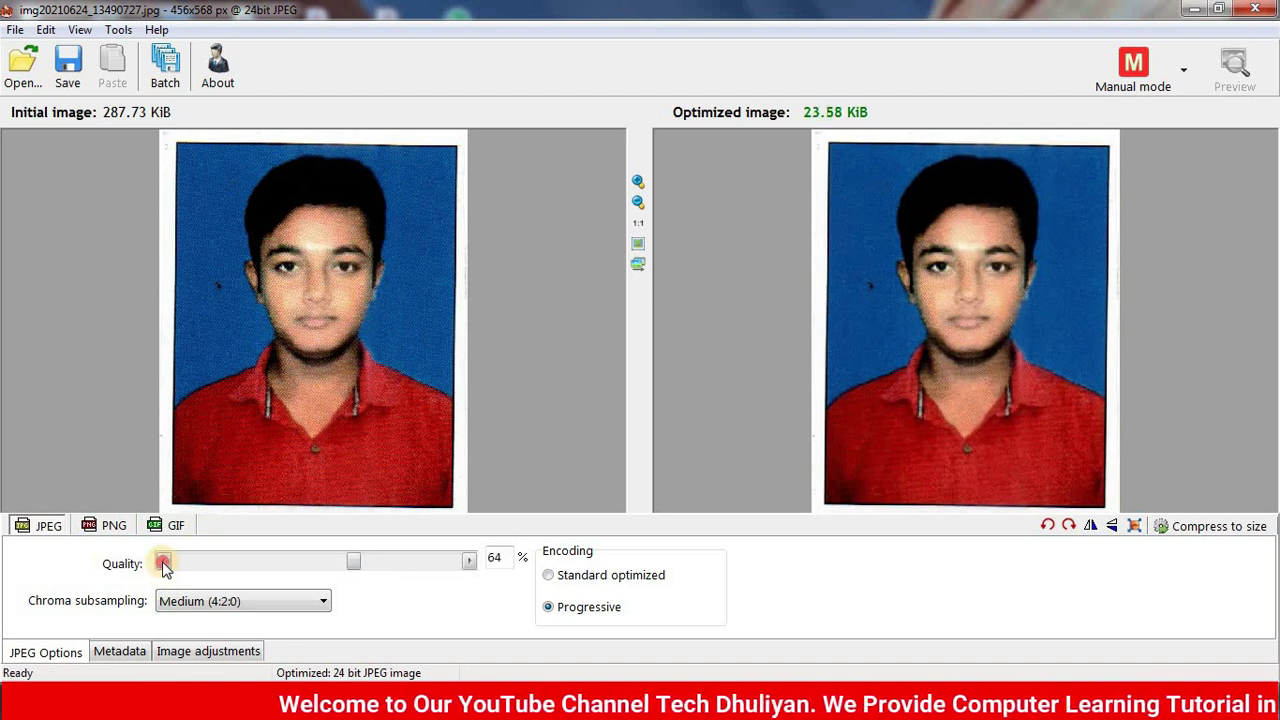
{"action": "left_click", "coordinate": [163, 563]}
{"action": "left_click", "coordinate": [163, 563]}
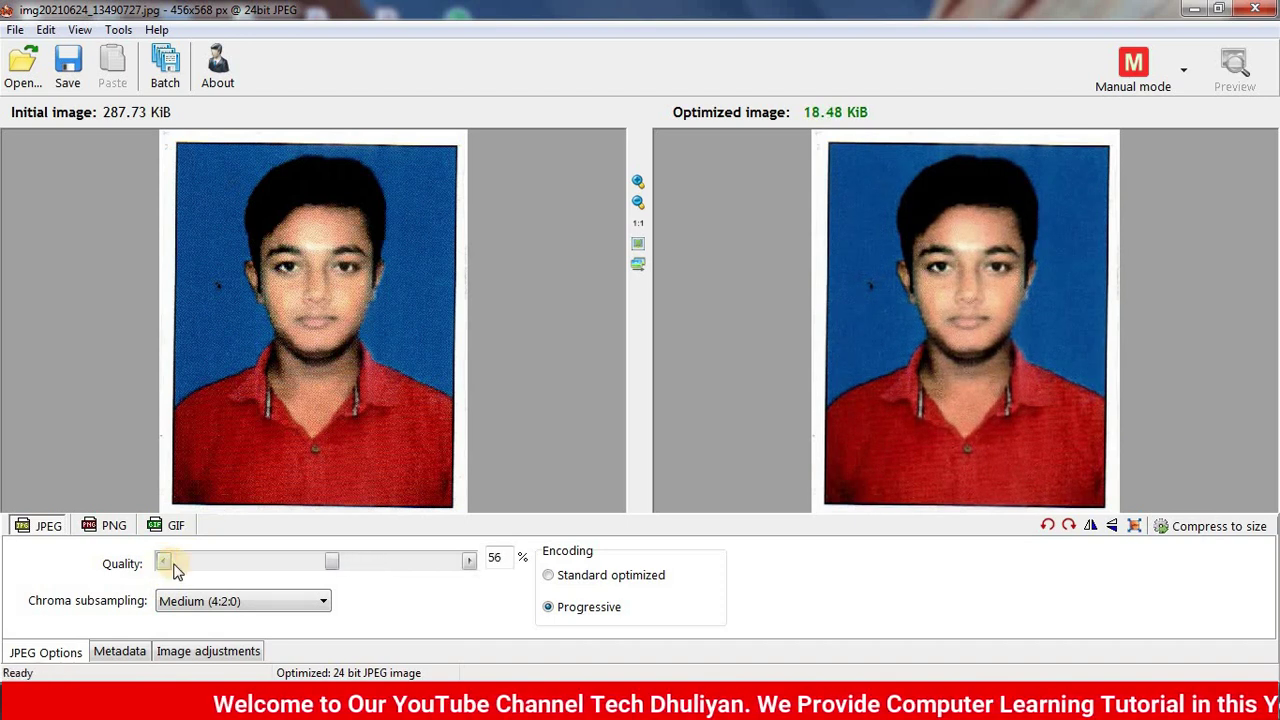
{"action": "left_click", "coordinate": [163, 563]}
{"action": "left_click_drag", "start_coordinate": [328, 566], "coordinate": [368, 566]}
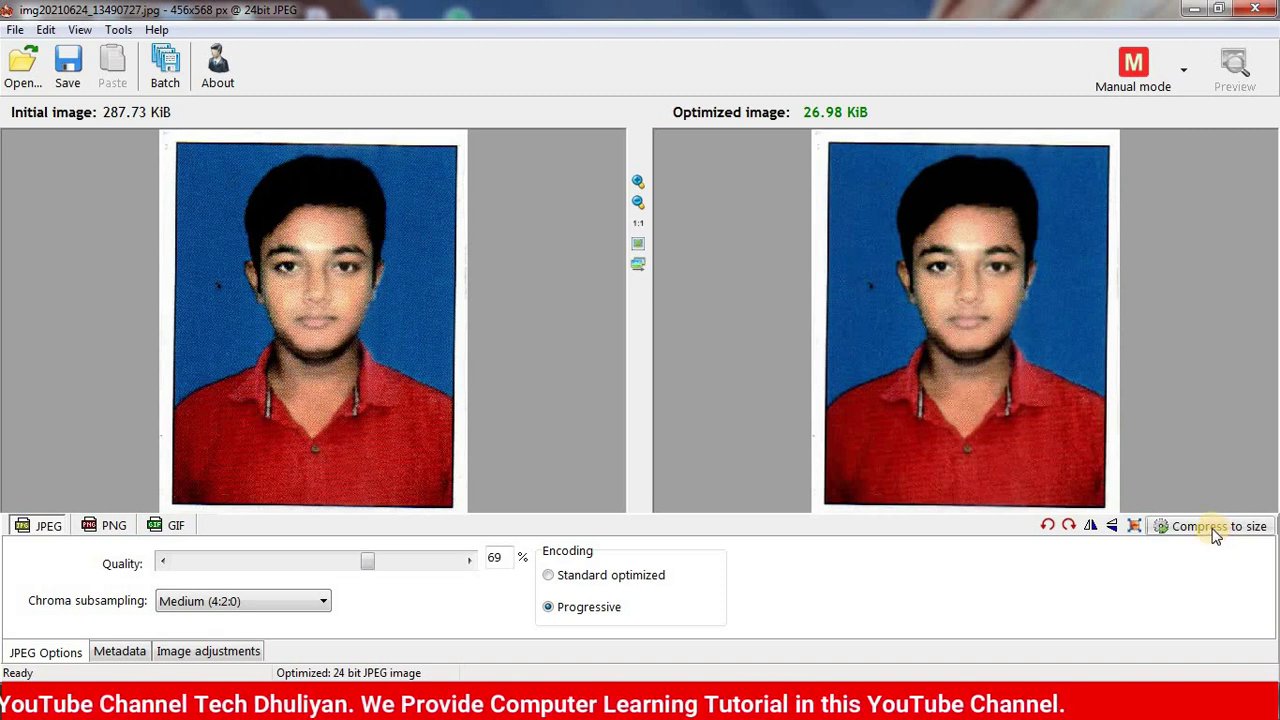
Compress the photo to a 20 KiB target, giving quality 59 at 19.99 KiB
{"action": "left_click", "coordinate": [1214, 535]}
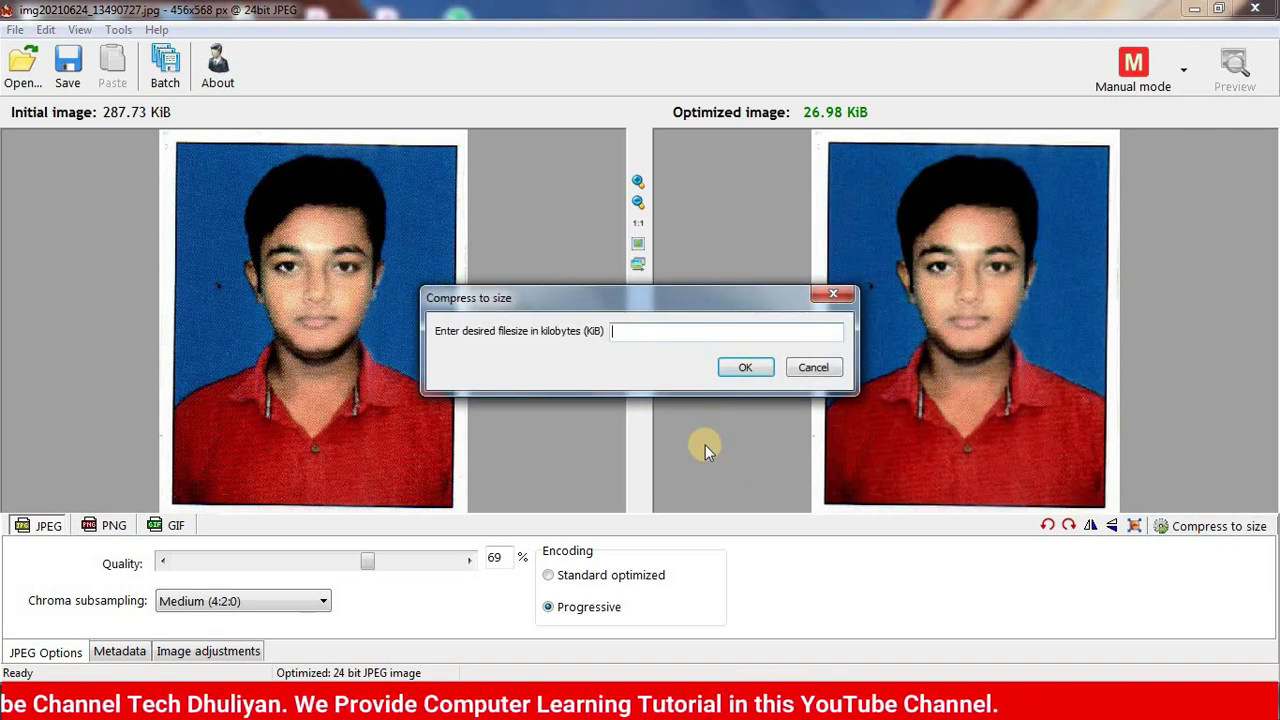
{"action": "type", "text": "20"}
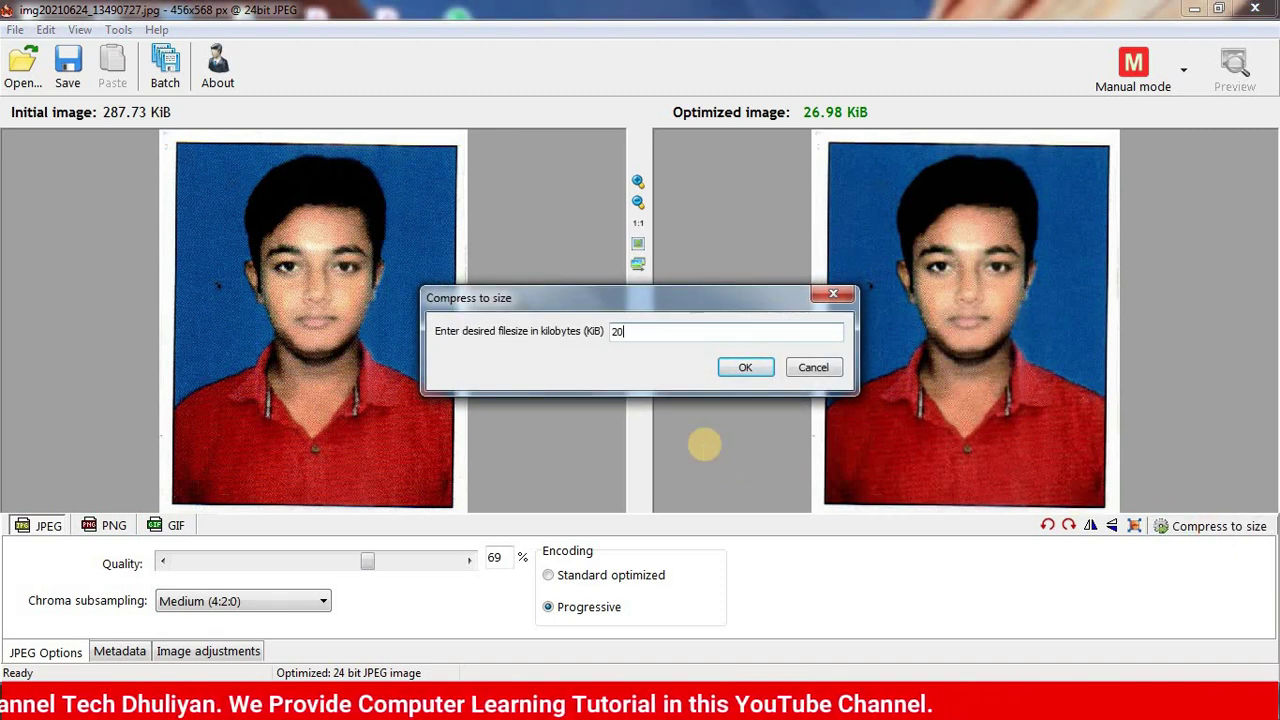
{"action": "left_click", "coordinate": [746, 367]}
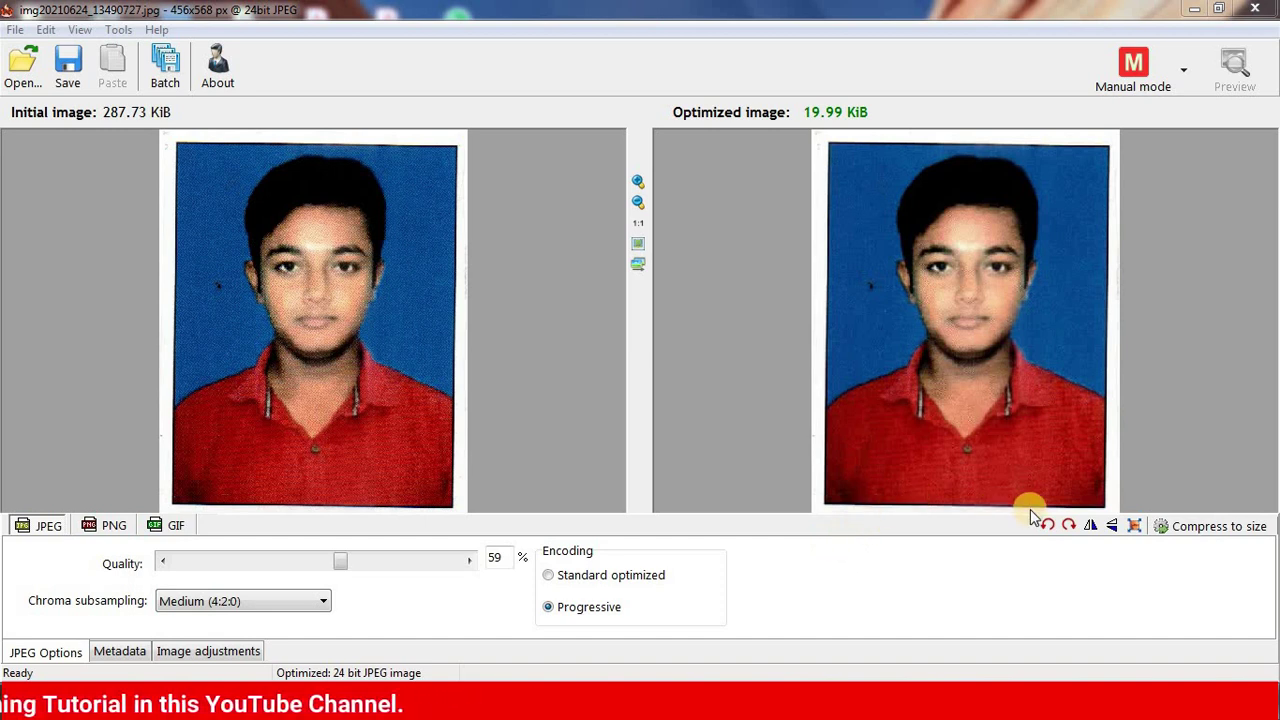
{"action": "left_click", "coordinate": [1136, 527]}
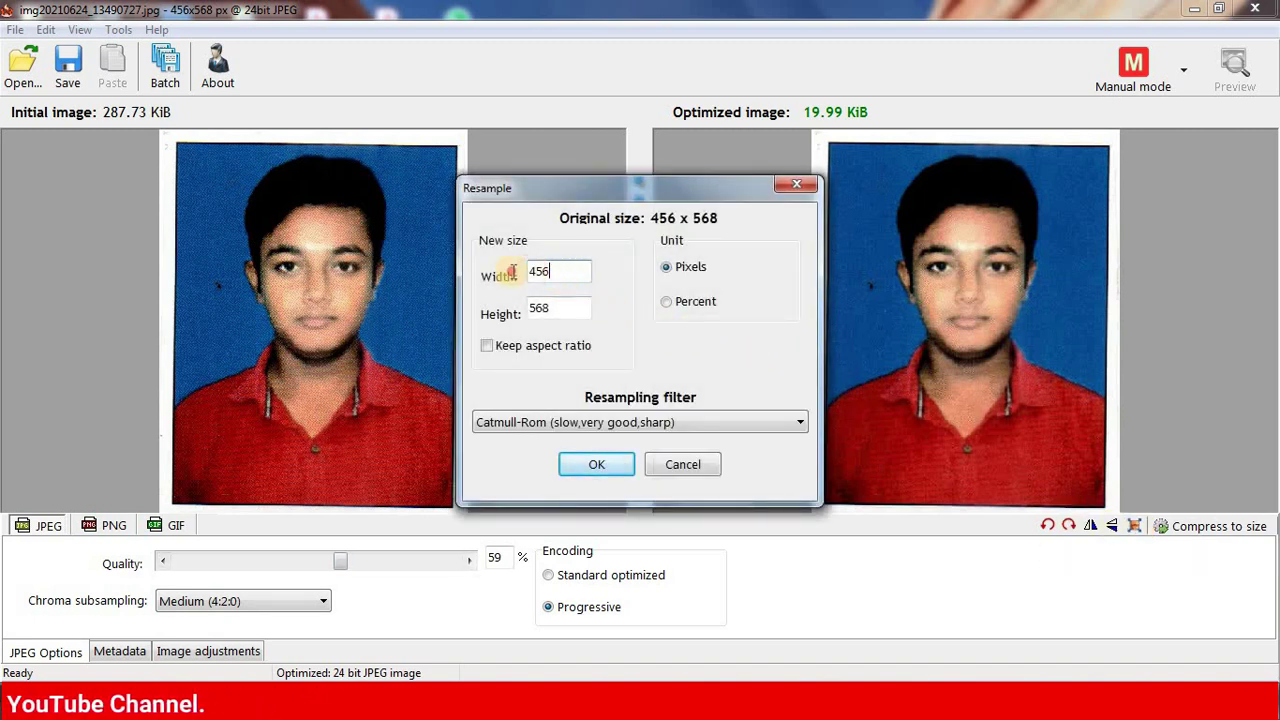
{"action": "key", "text": "BackSpace"}
{"action": "type", "text": "456"}
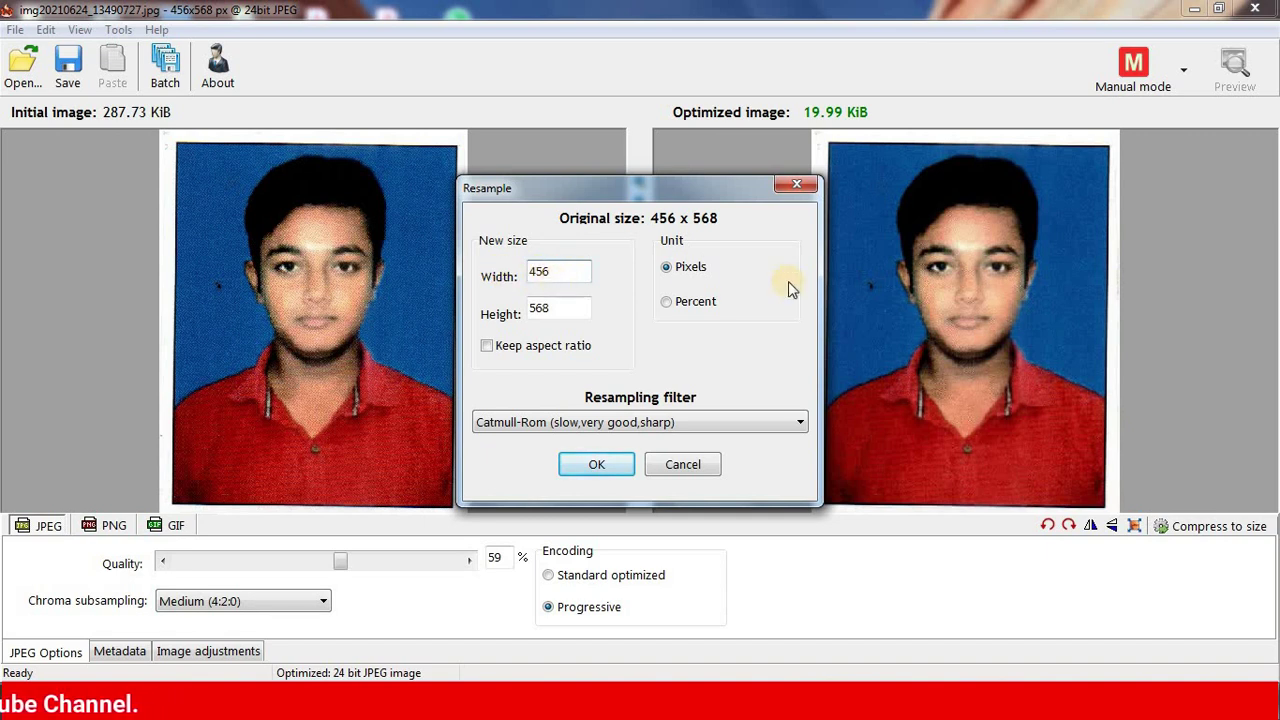
{"action": "left_click_drag", "start_coordinate": [560, 308], "coordinate": [510, 307]}
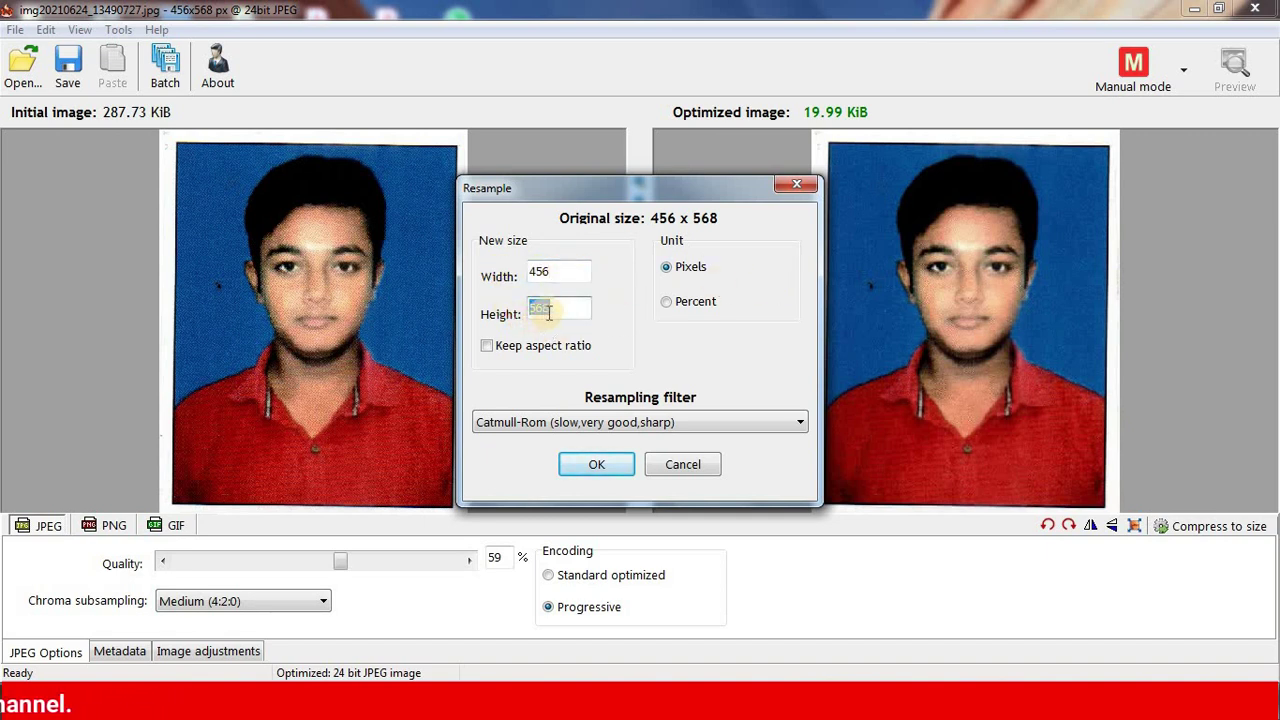
{"action": "left_click", "coordinate": [551, 310]}
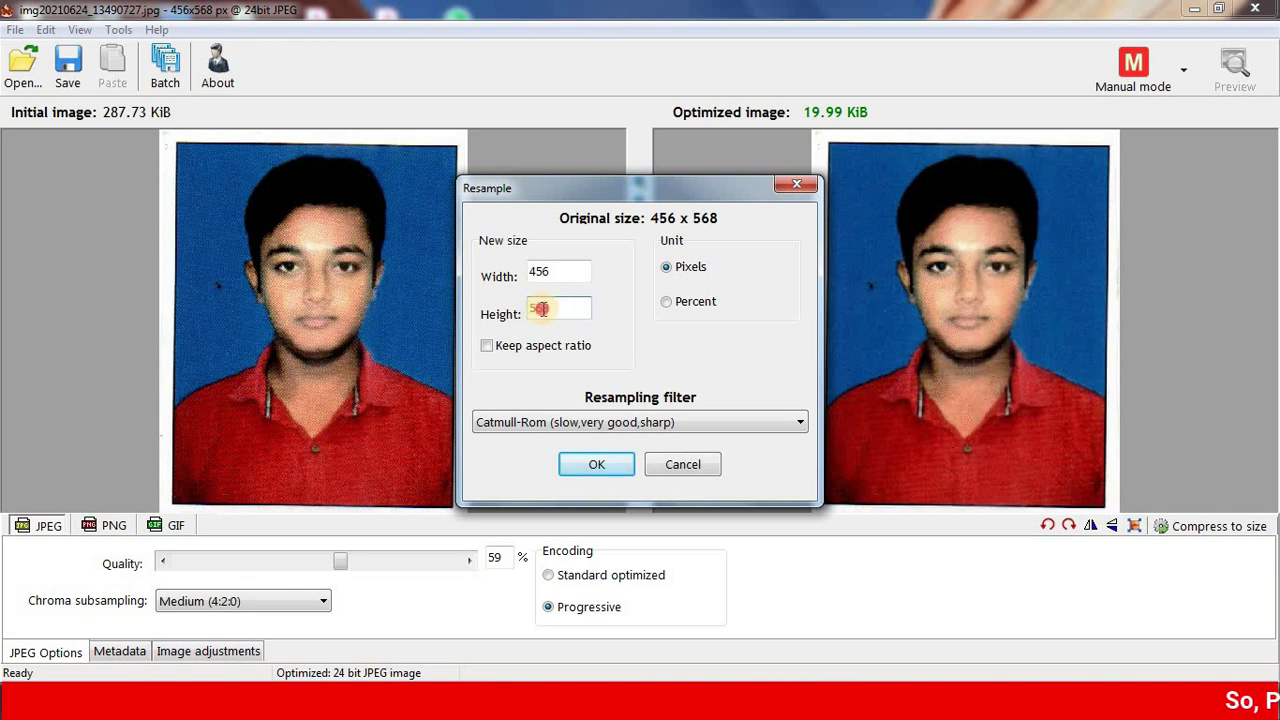
{"action": "left_click_drag", "start_coordinate": [555, 309], "coordinate": [497, 309]}
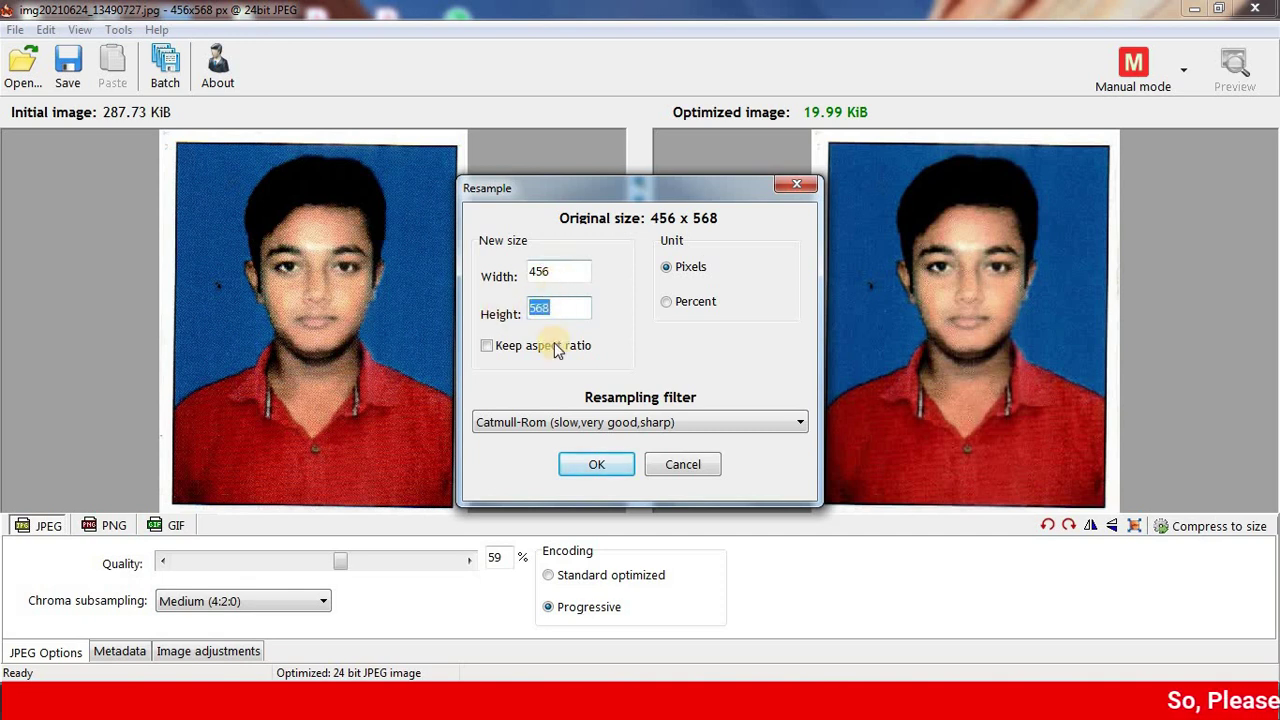
{"action": "left_click", "coordinate": [607, 473]}
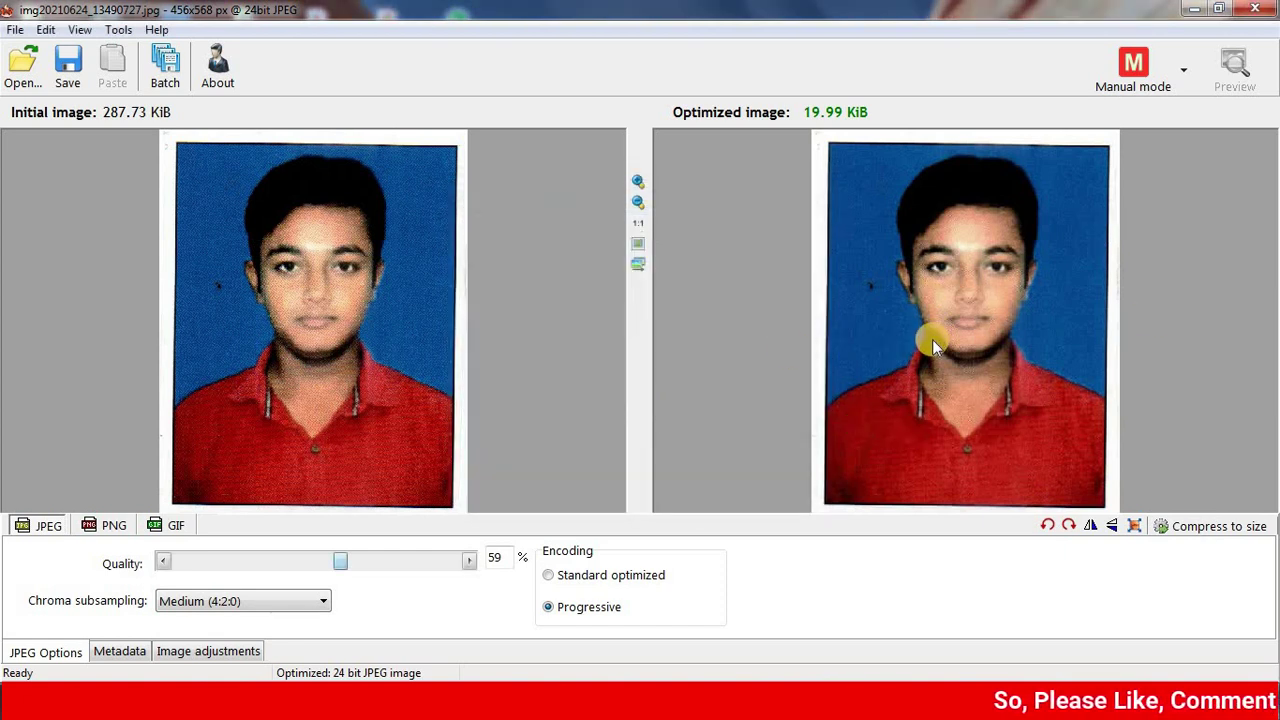
Save the optimized photo to the Desktop as JPEG img20210624_13490727
{"action": "left_click", "coordinate": [80, 64]}
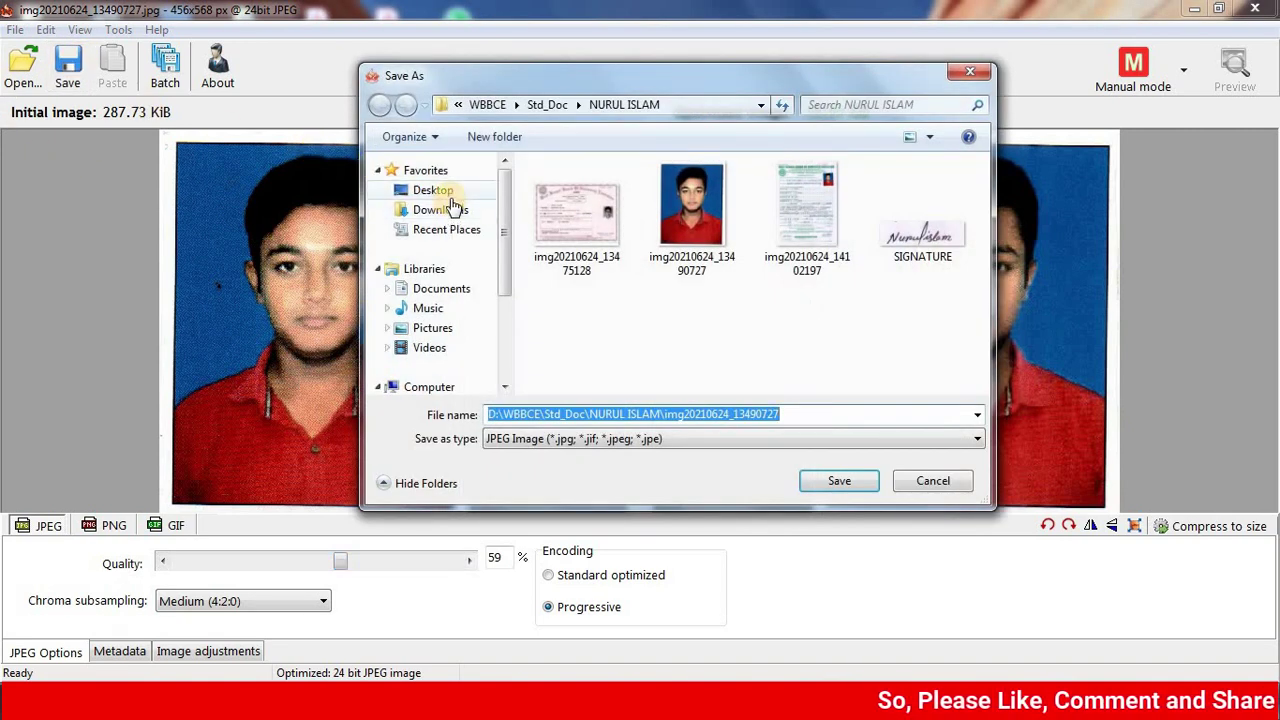
{"action": "left_click", "coordinate": [453, 205]}
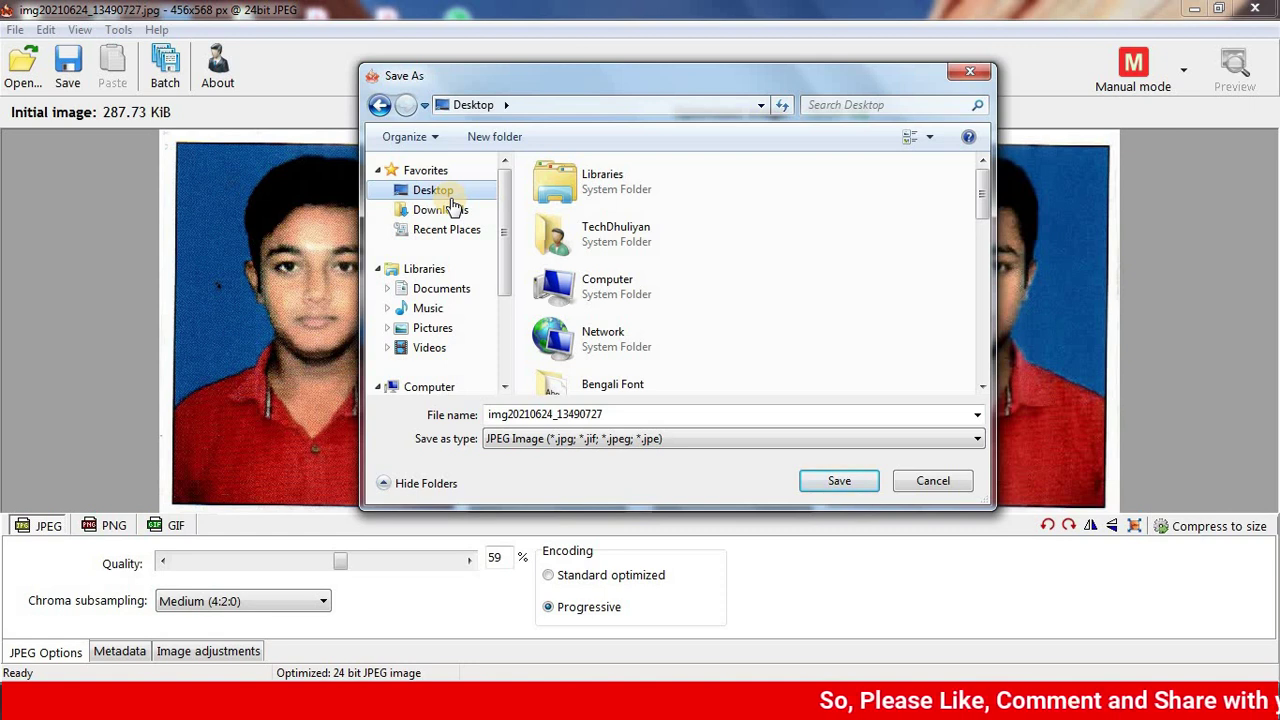
{"action": "double_click", "coordinate": [643, 419]}
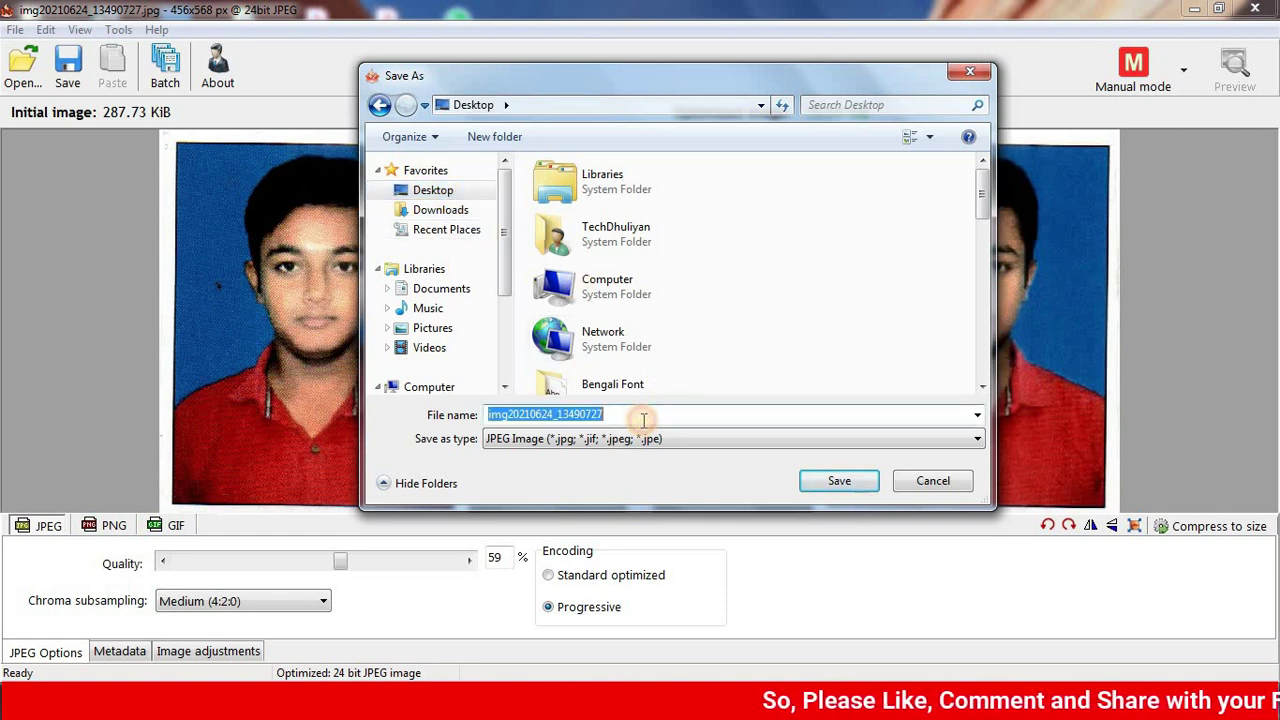
{"action": "left_click", "coordinate": [839, 481]}
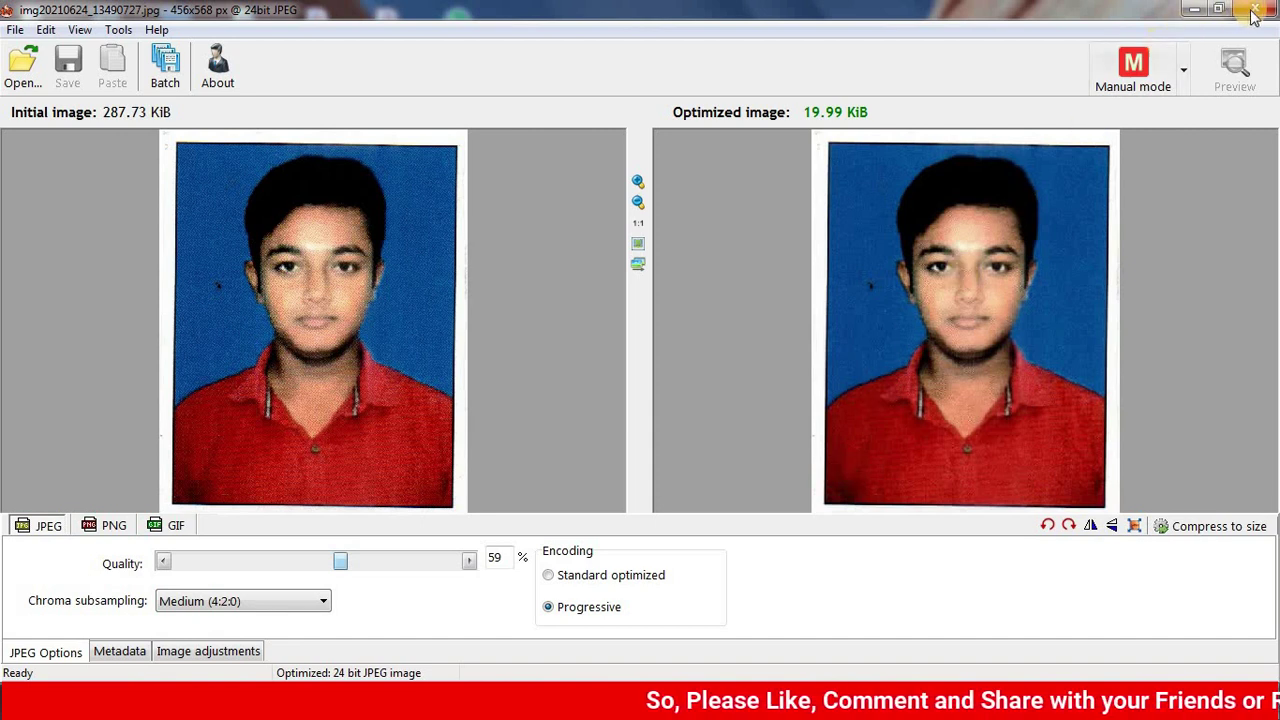
Minimize RIOT, then pick the admit card scan img20210624_13475128 in the Open dialog
{"action": "left_click", "coordinate": [1196, 10]}
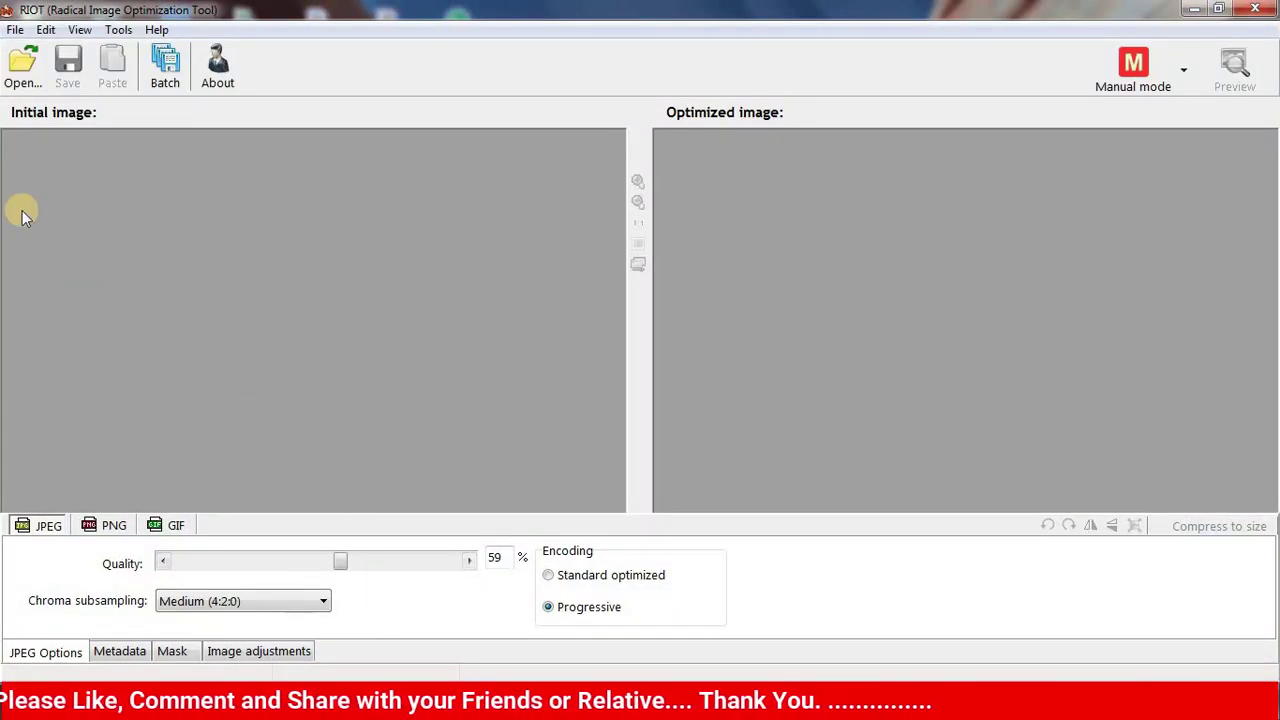
{"action": "left_click", "coordinate": [23, 65]}
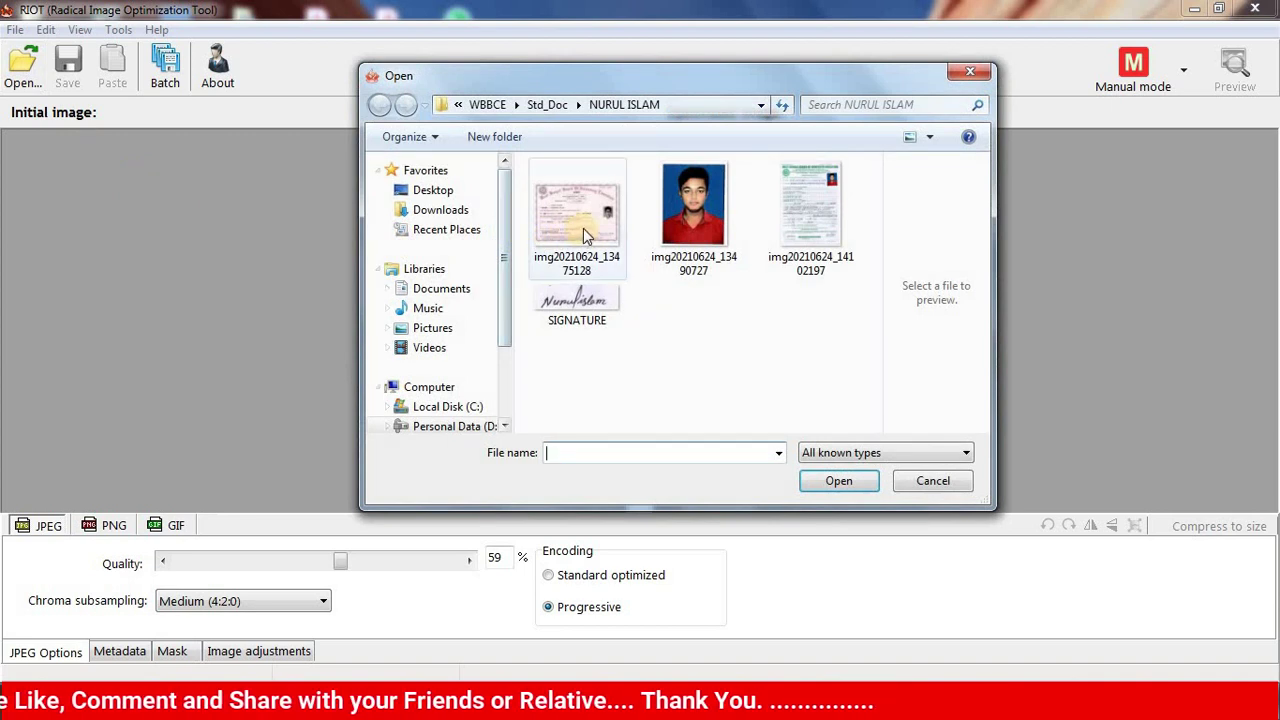
{"action": "left_click", "coordinate": [584, 228]}
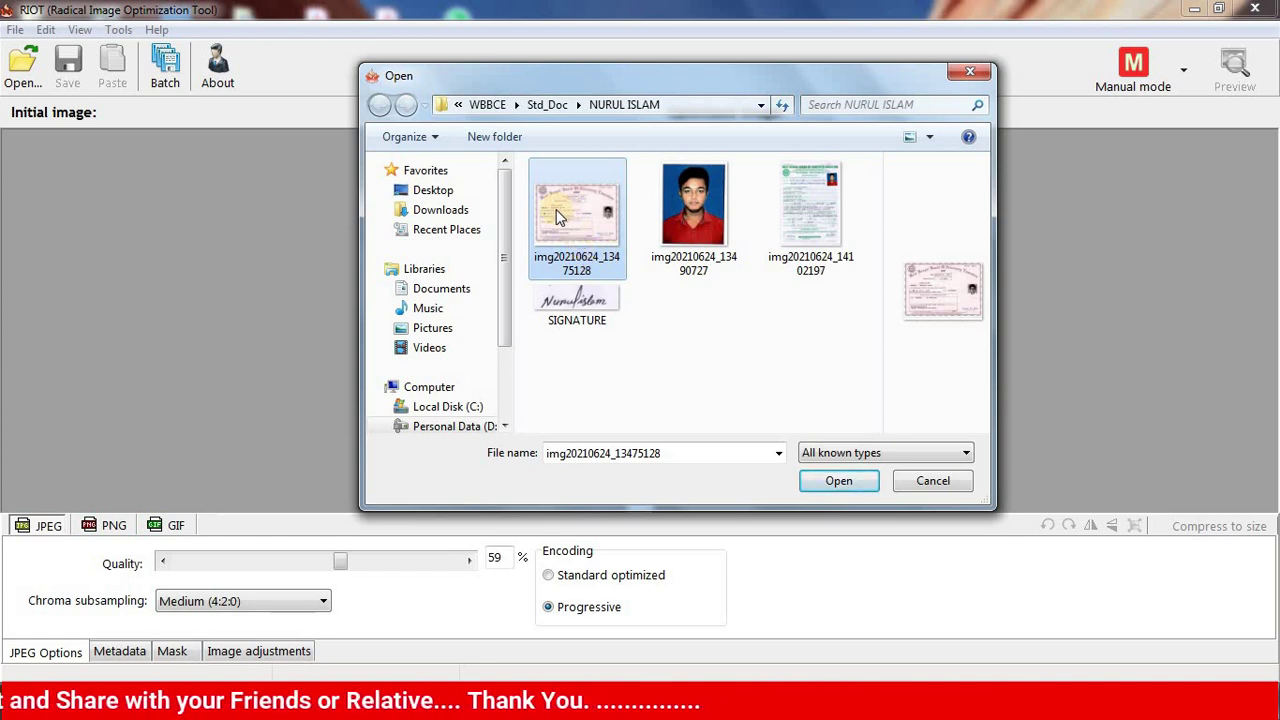
{"action": "left_click", "coordinate": [722, 333]}
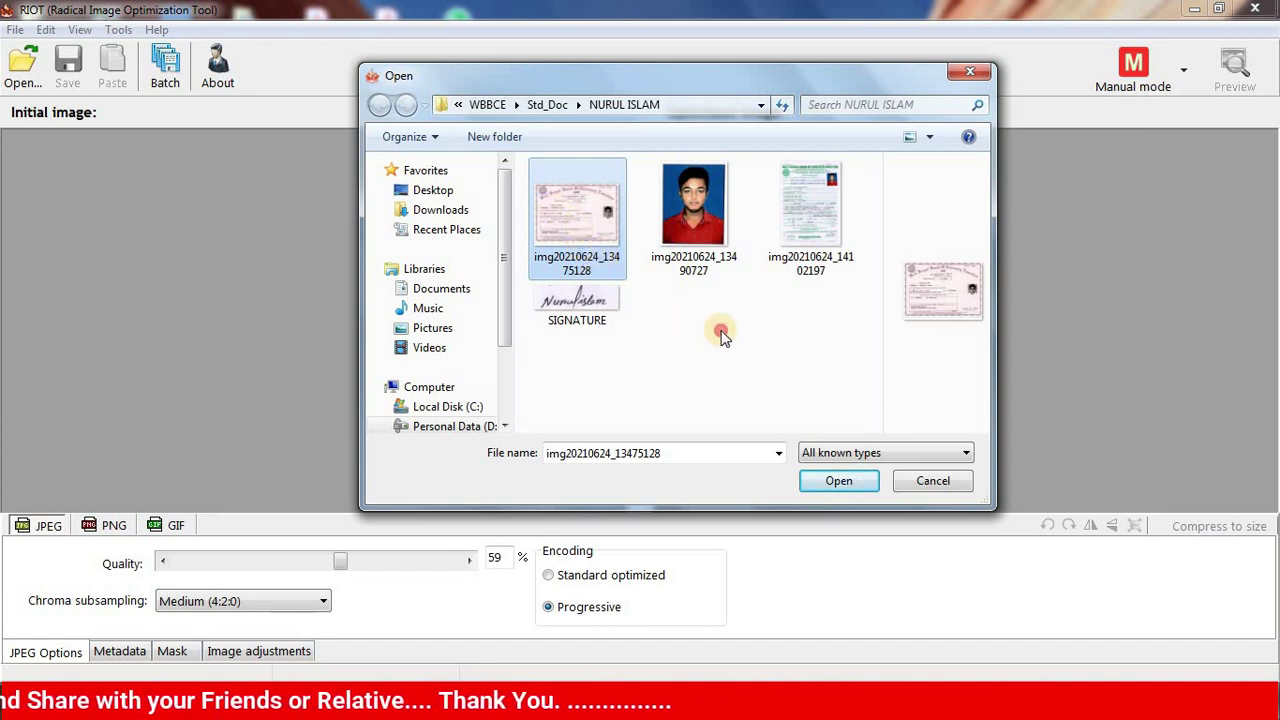
{"action": "right_click", "coordinate": [587, 230]}
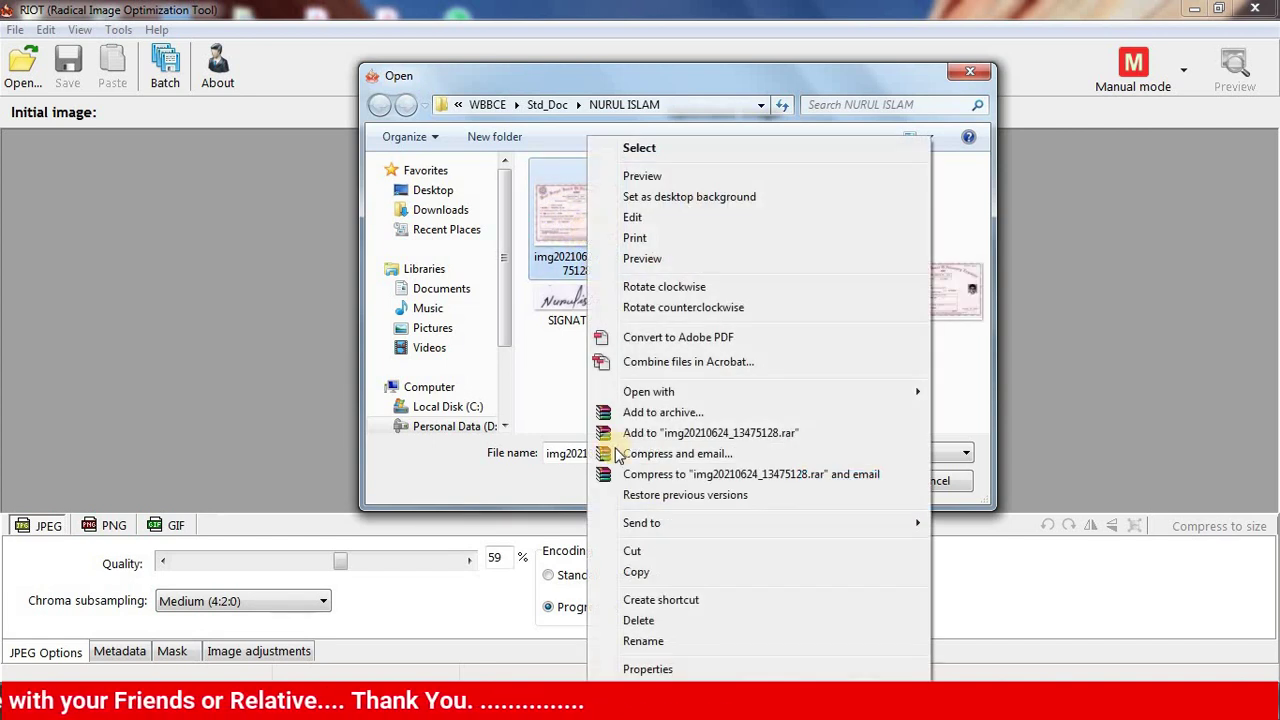
{"action": "left_click", "coordinate": [650, 669]}
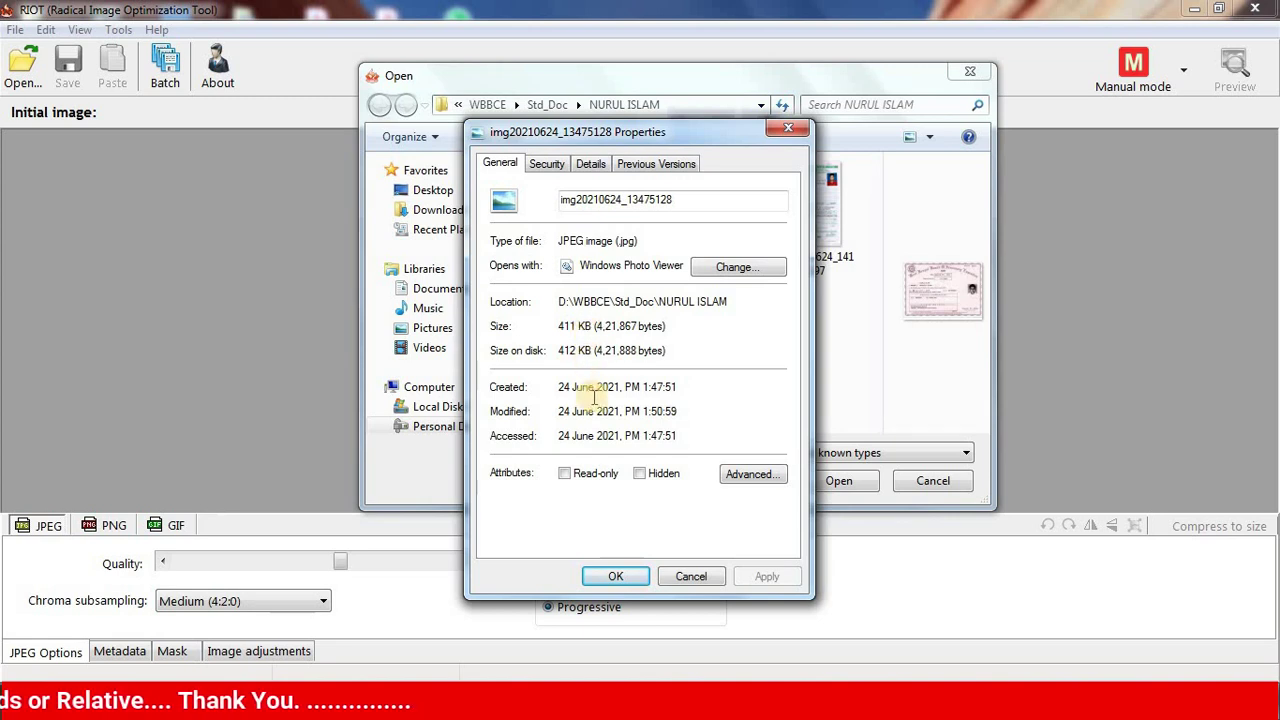
{"action": "left_click", "coordinate": [617, 578]}
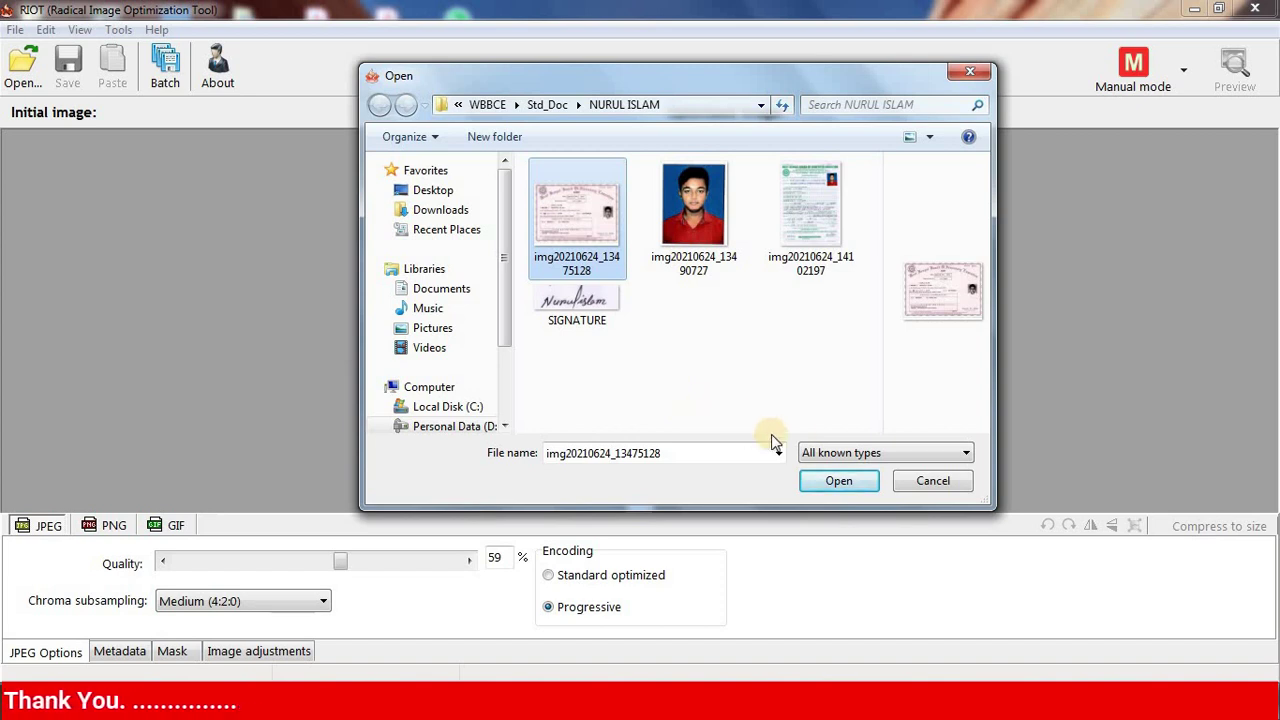
Load the admit card, accept resizing, and resample it to 800 × 500 pixels (39.79 KiB)
{"action": "left_click", "coordinate": [838, 482]}
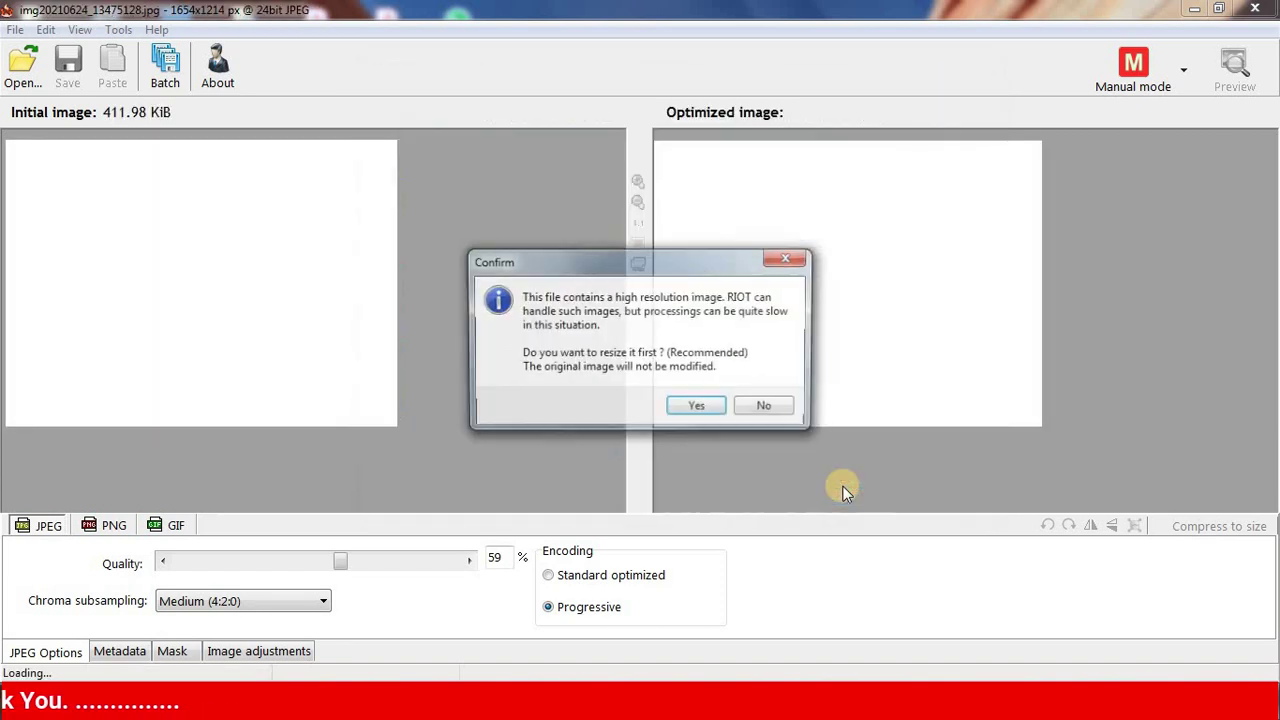
{"action": "left_click", "coordinate": [708, 409]}
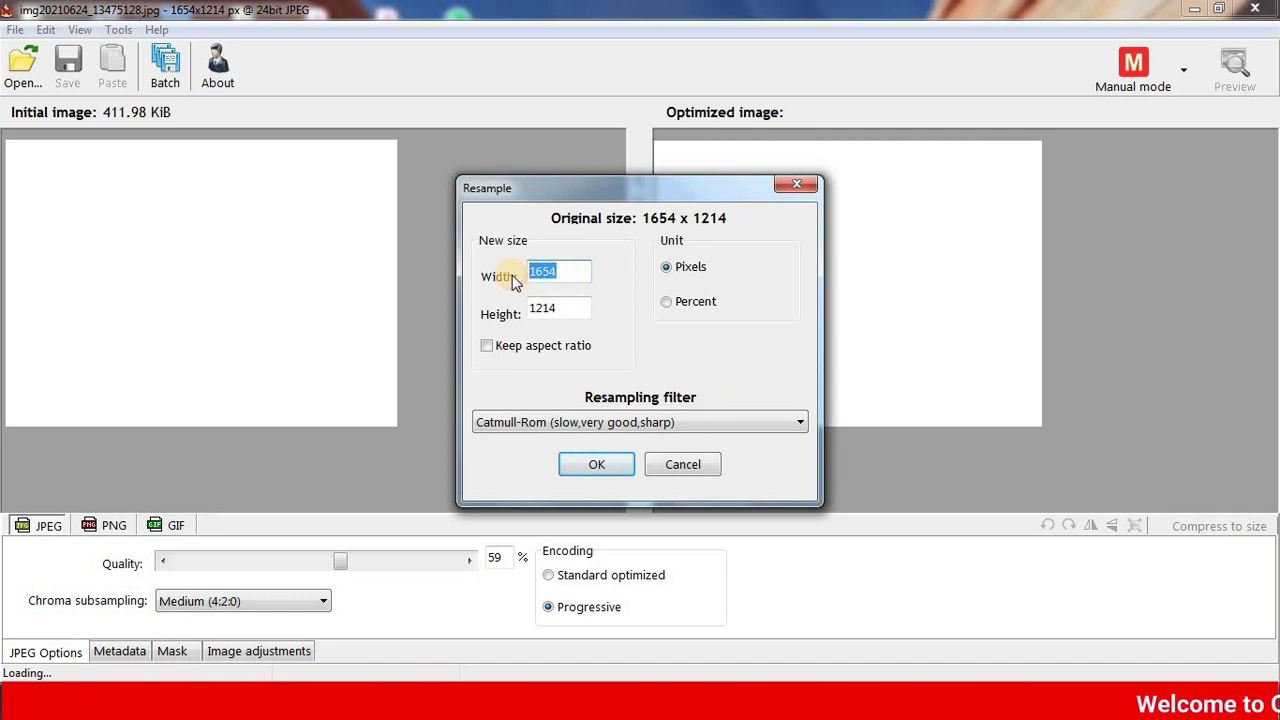
{"action": "type", "text": "800"}
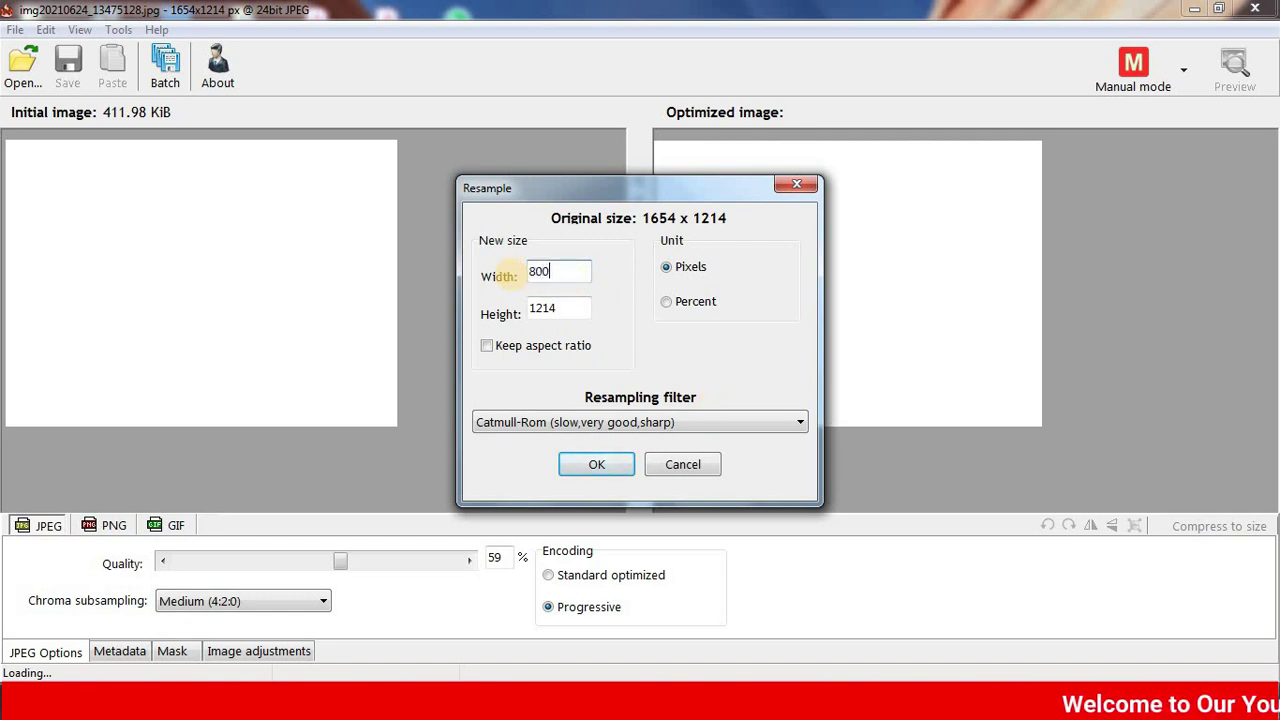
{"action": "left_click", "coordinate": [504, 313]}
{"action": "type", "text": "500"}
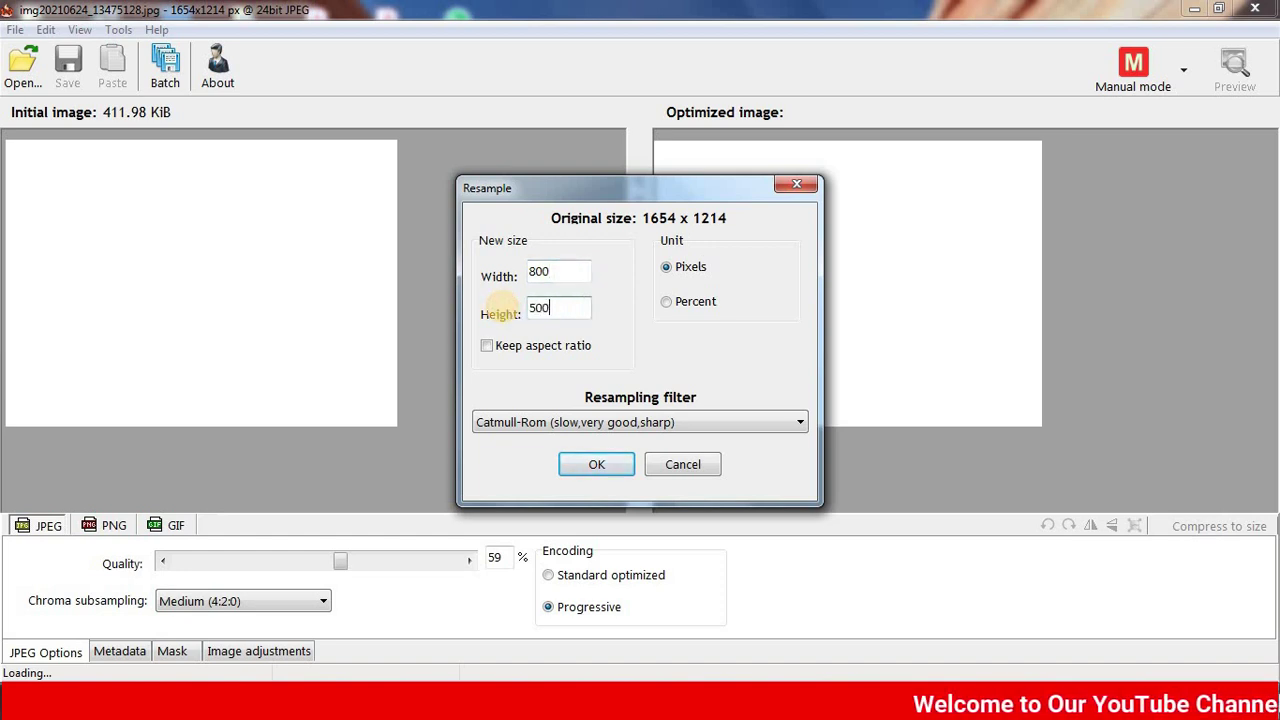
{"action": "left_click", "coordinate": [605, 466]}
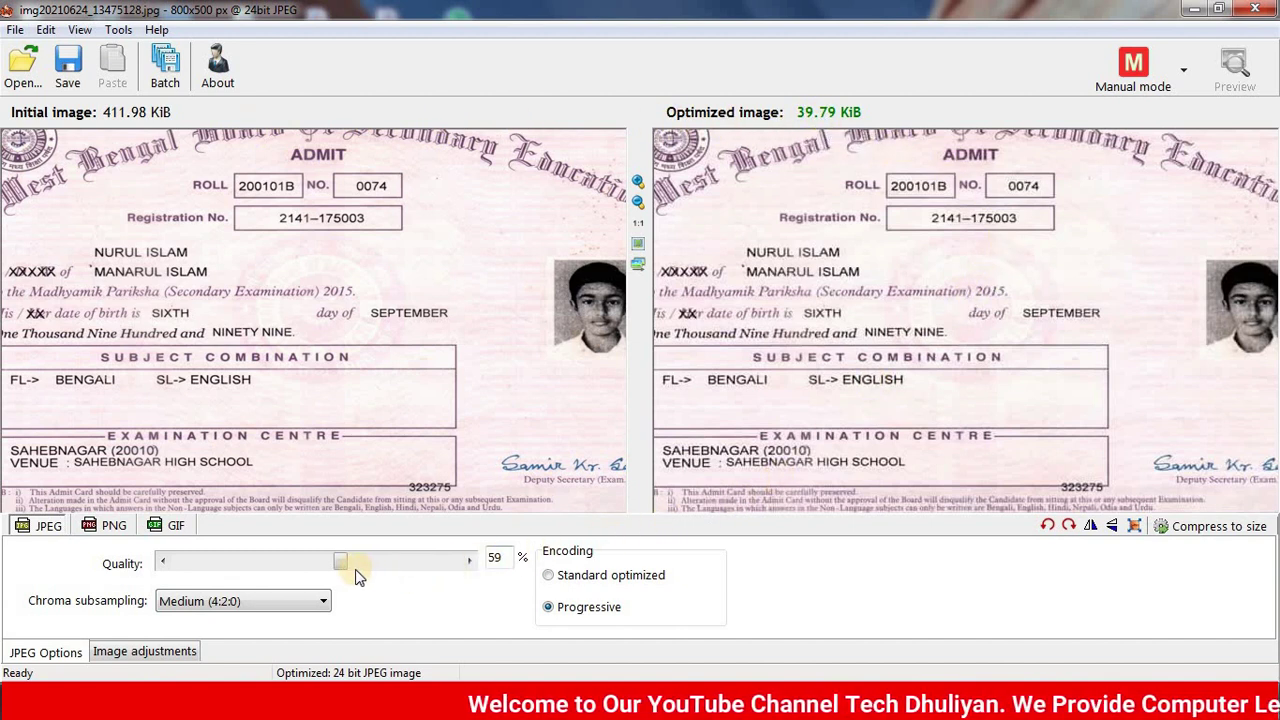
Raise quality slightly and compress the admit card to a 100 KiB target (98.44 KiB, quality 90)
{"action": "left_click", "coordinate": [470, 563]}
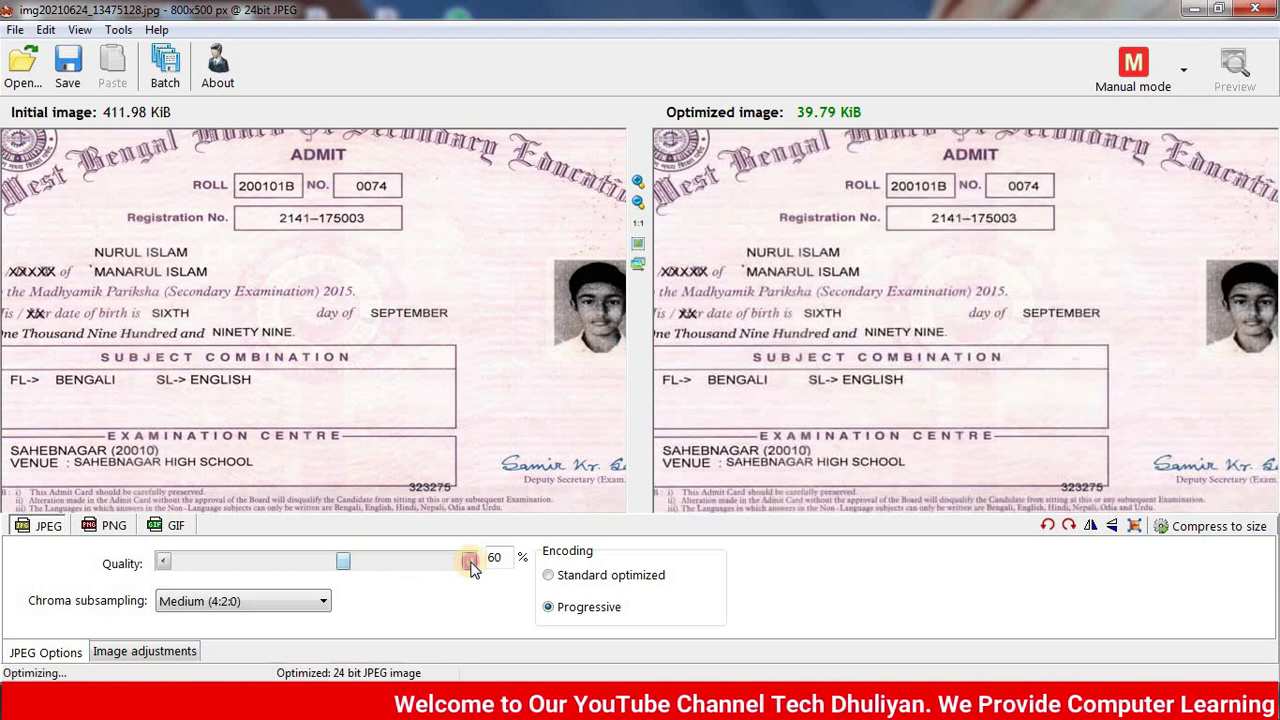
{"action": "left_click", "coordinate": [470, 563]}
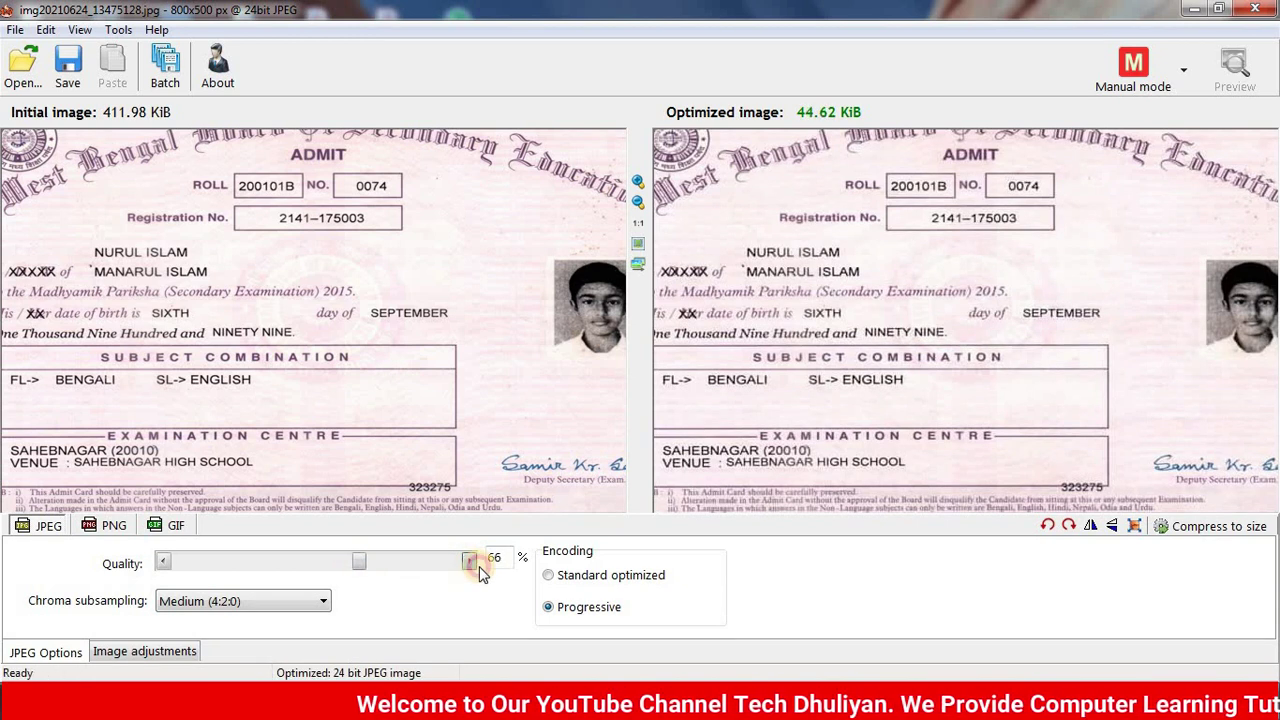
{"action": "left_click", "coordinate": [1228, 534]}
{"action": "type", "text": "1"}
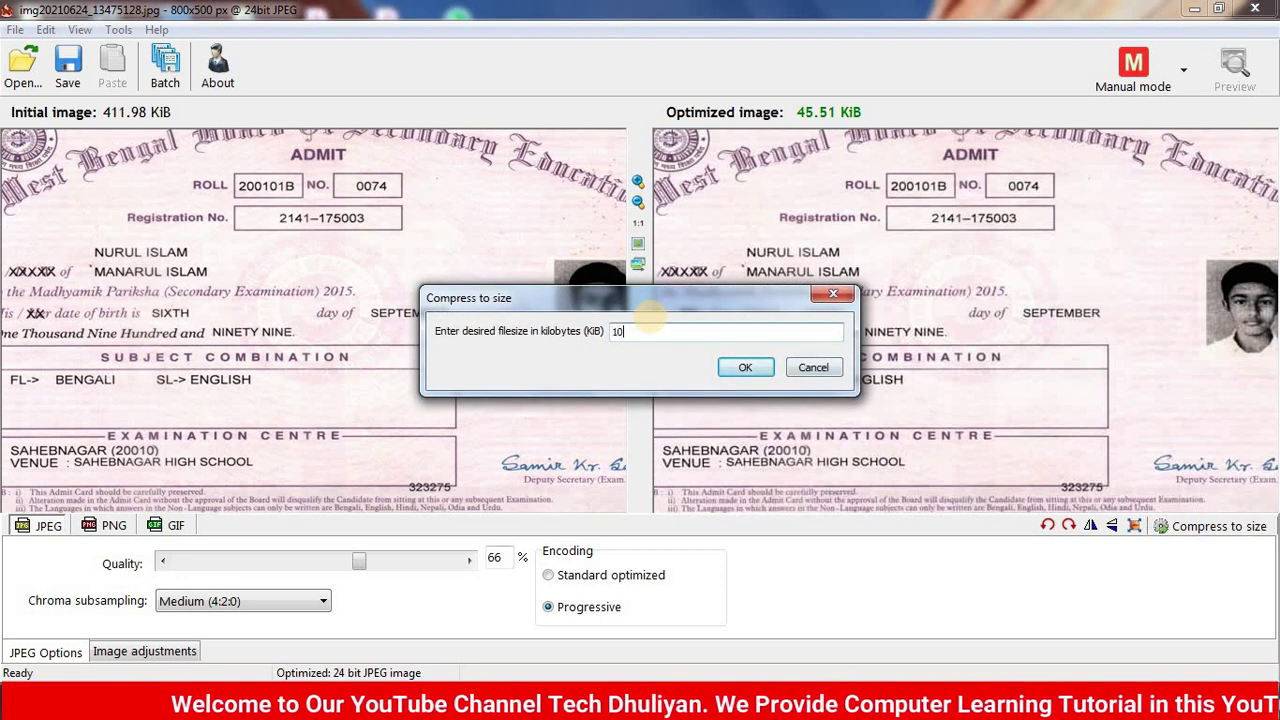
{"action": "type", "text": "0"}
{"action": "left_click", "coordinate": [745, 368]}
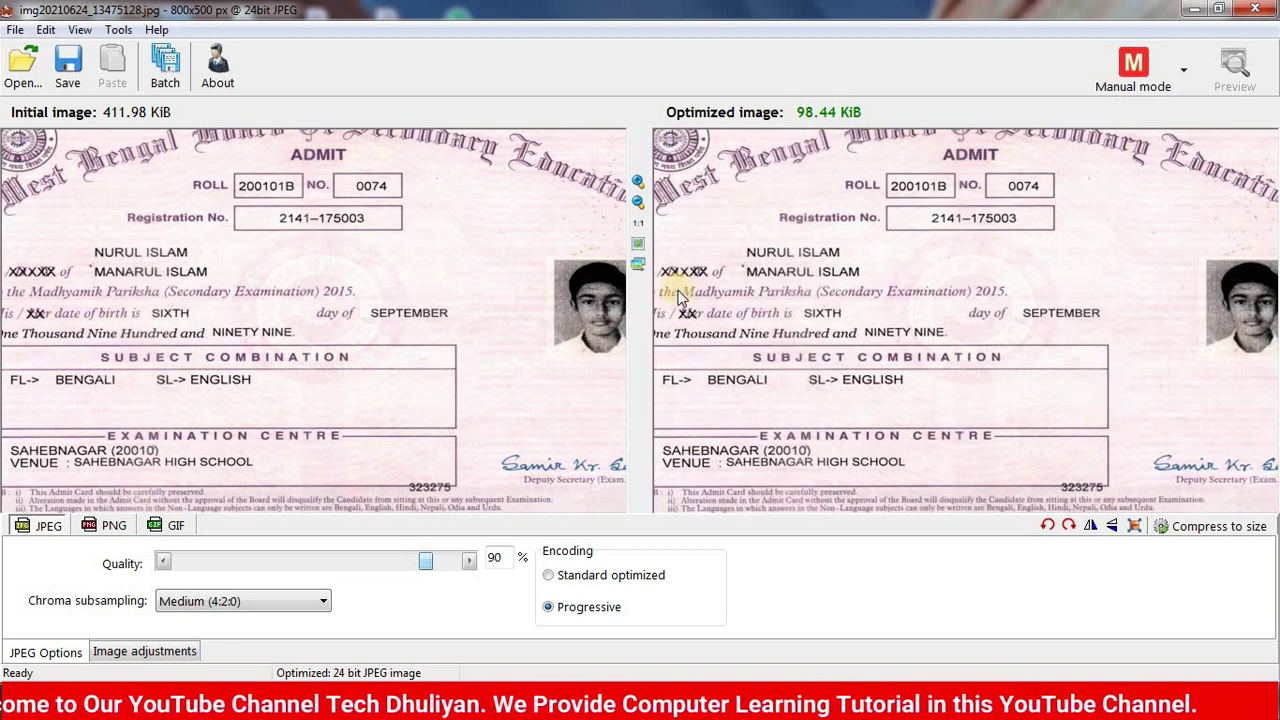
Save the compressed admit card to the Desktop as a JPEG and minimize RIOT
{"action": "left_click", "coordinate": [70, 75]}
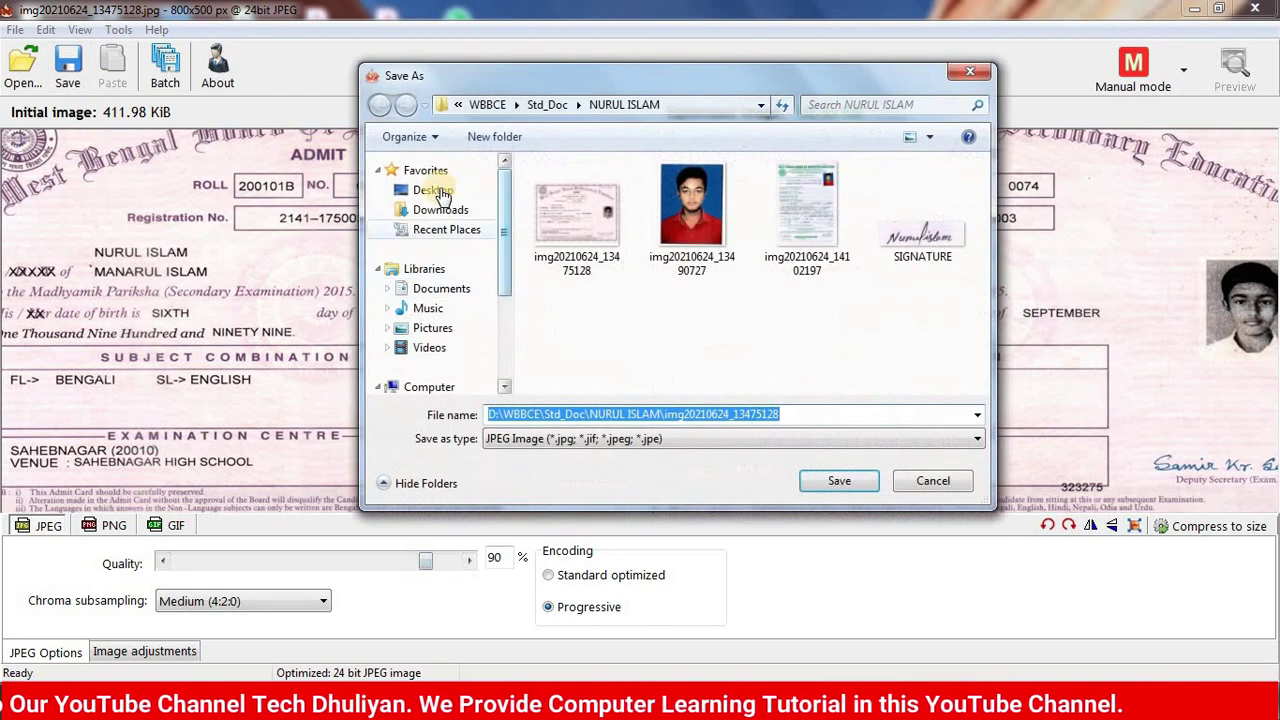
{"action": "left_click", "coordinate": [433, 190]}
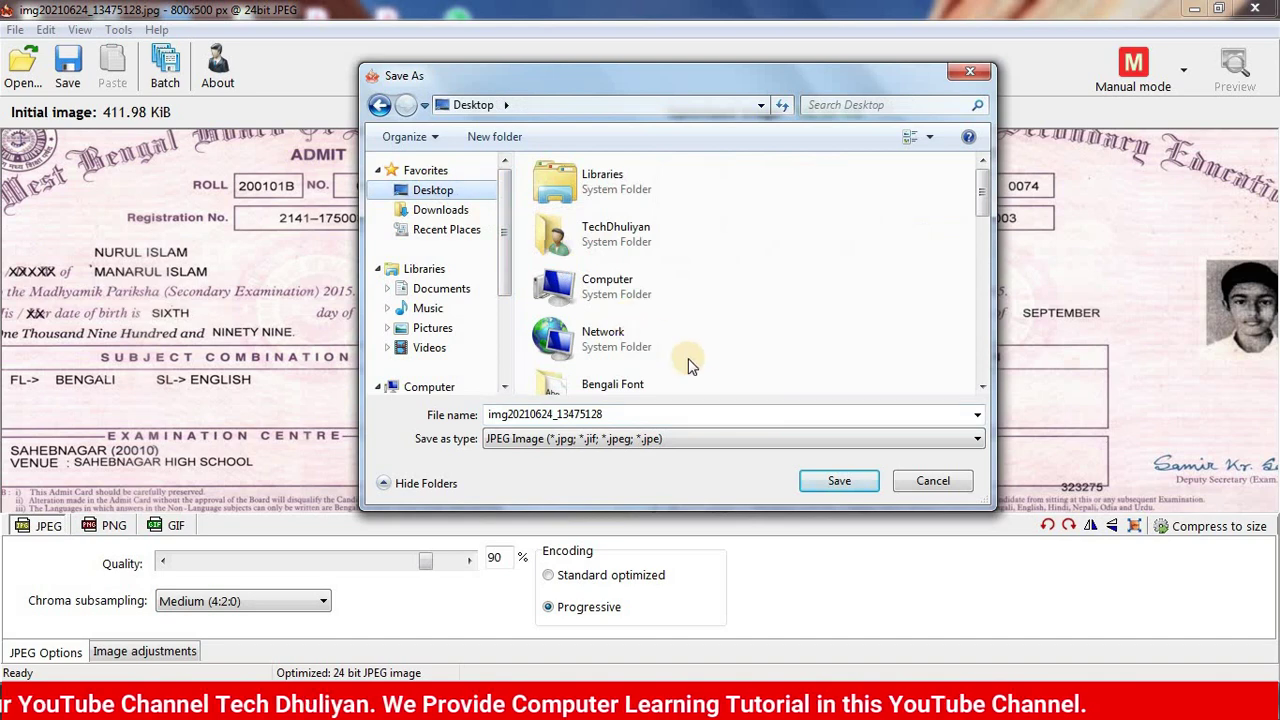
{"action": "left_click", "coordinate": [847, 483]}
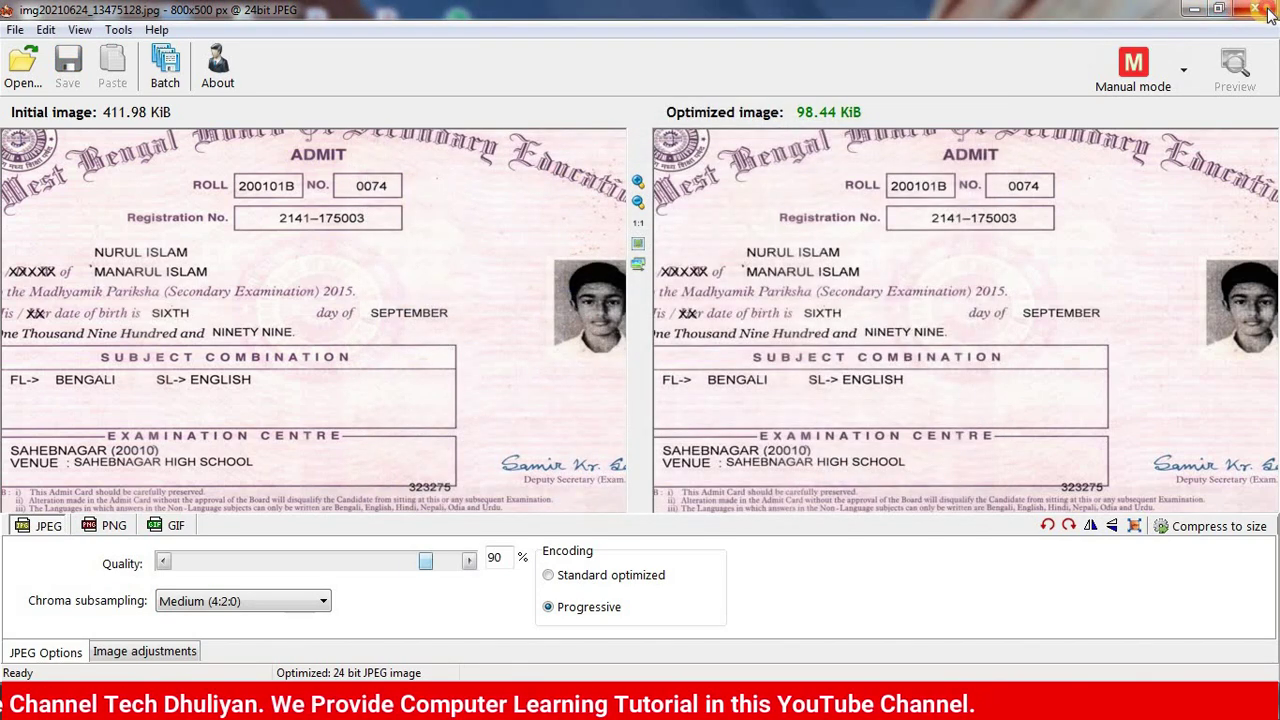
{"action": "left_click", "coordinate": [1194, 8]}
View the compressed admit card JPEG in Windows Photo Viewer, then close the viewer
{"action": "double_click", "coordinate": [477, 199]}
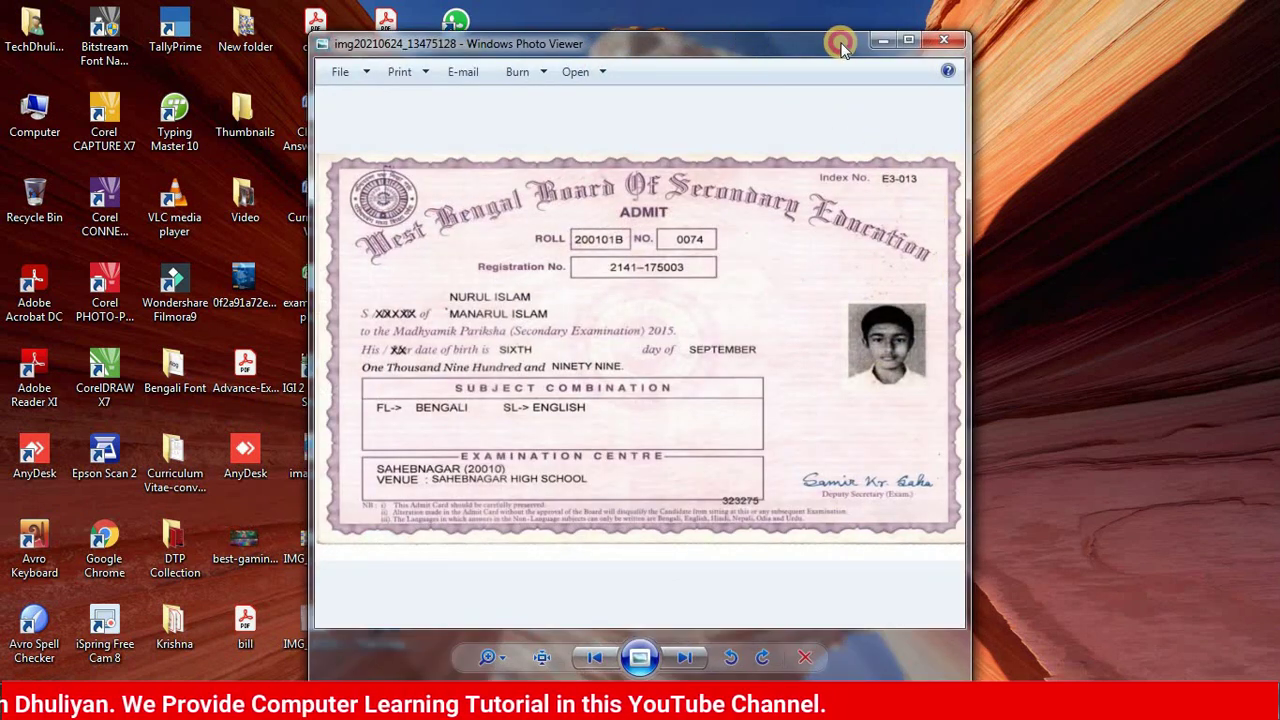
{"action": "left_click_drag", "start_coordinate": [745, 36], "coordinate": [921, 23]}
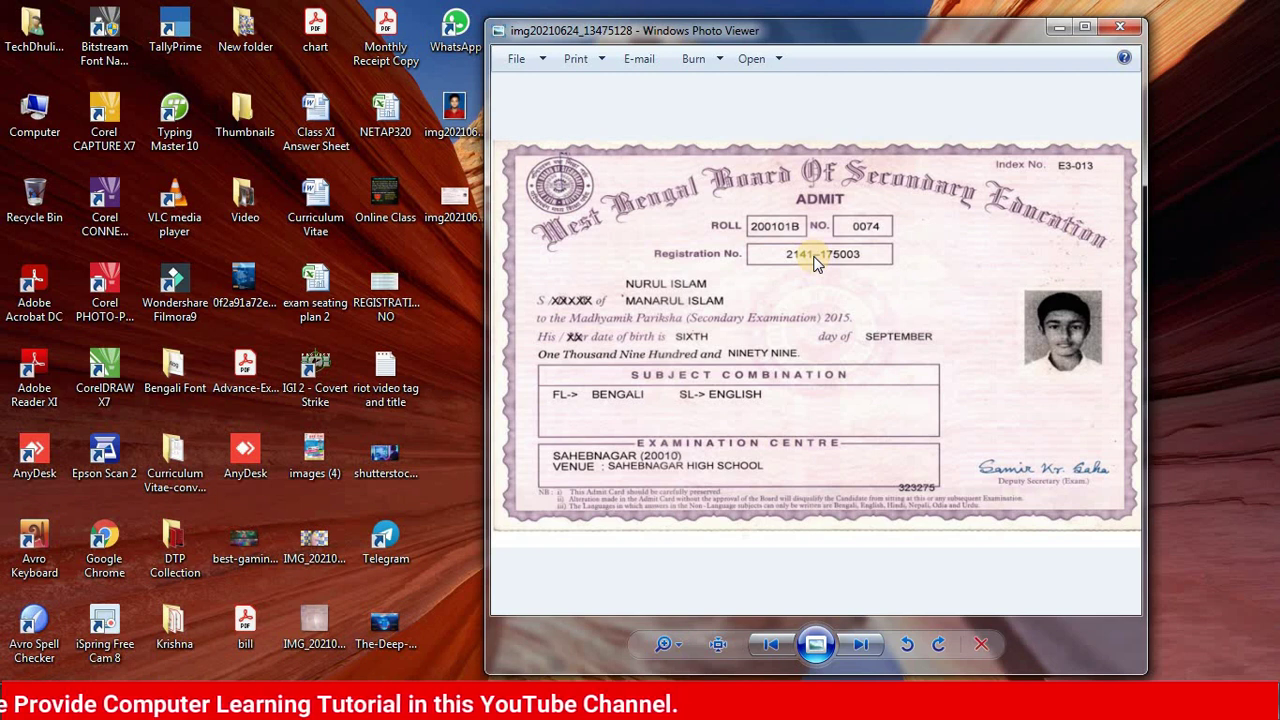
{"action": "left_click", "coordinate": [1122, 27]}
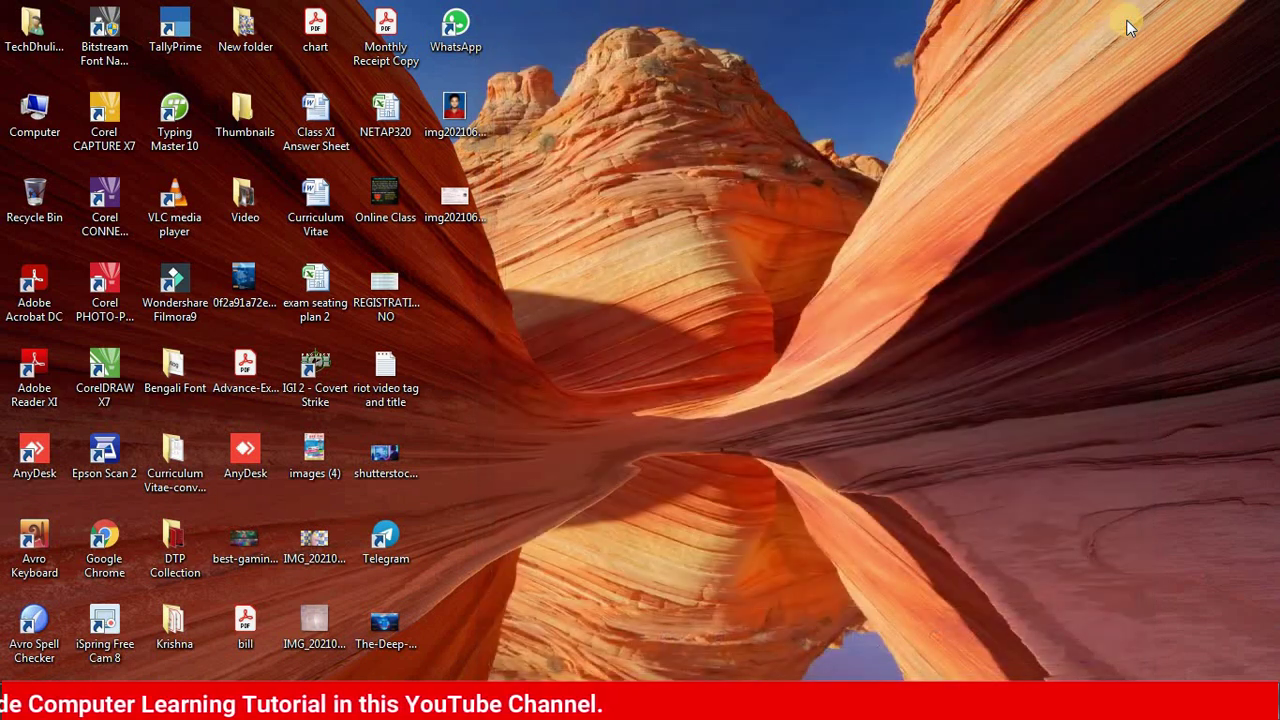